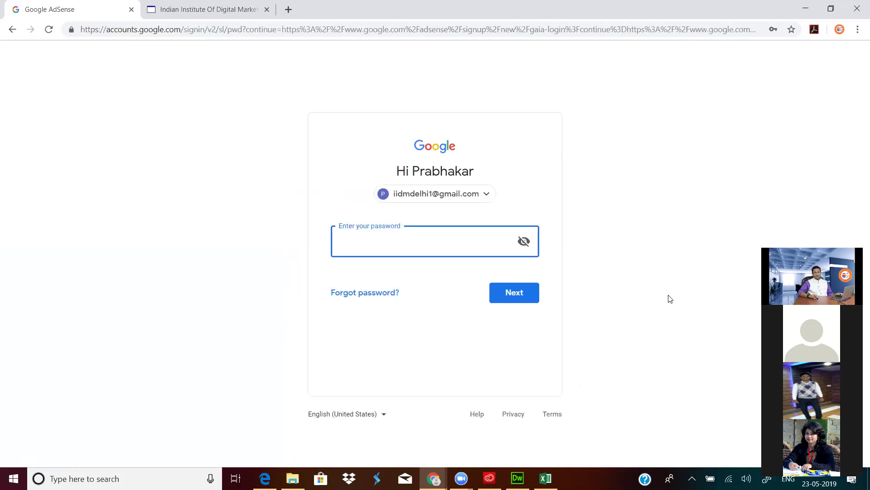
# - Enter the account password to sign in to the AdSense sign-up, and save the login in the browser
pyautogui.click(398, 239)
pyautogui.write('********')
pyautogui.click(517, 299)
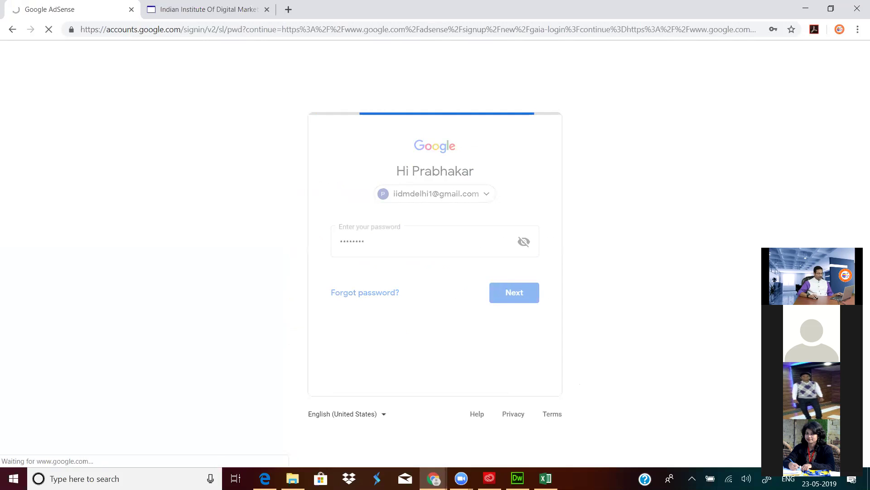
pyautogui.moveTo(811, 277); pyautogui.dragTo(784, 128)
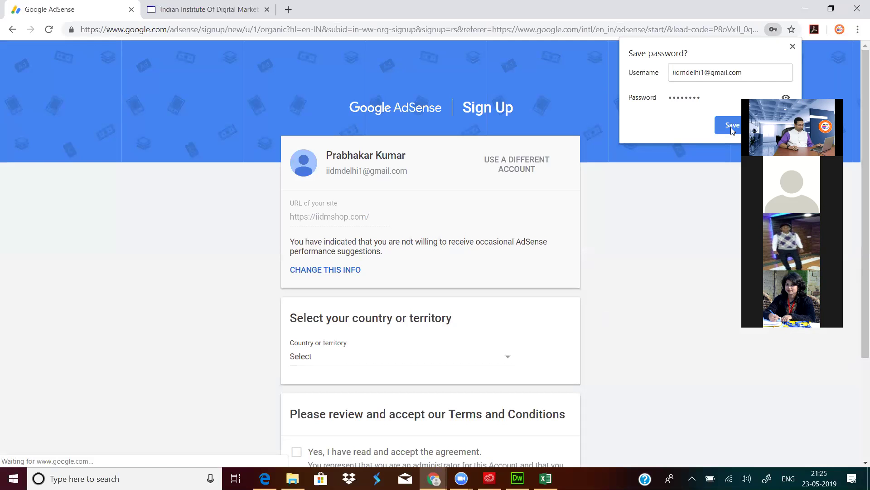
pyautogui.click(731, 128)
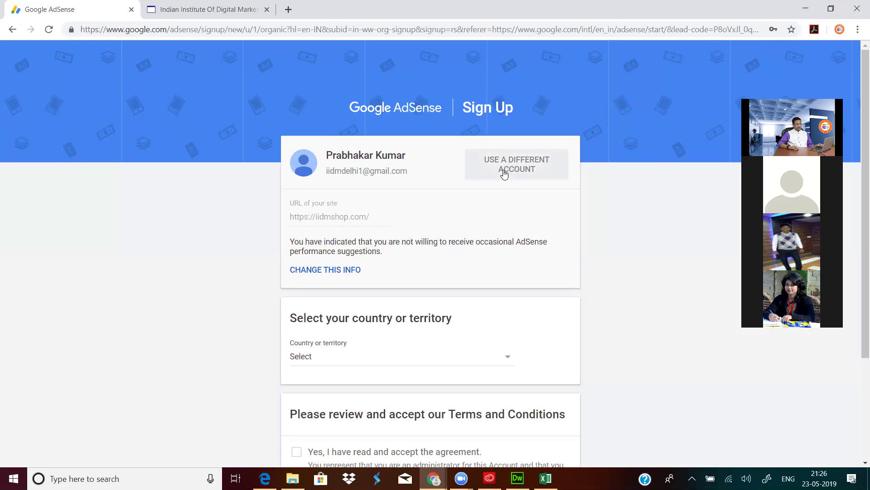
# - Set the country or territory to India on the AdSense sign-up form, keeping the site details as they are
pyautogui.click(335, 271)
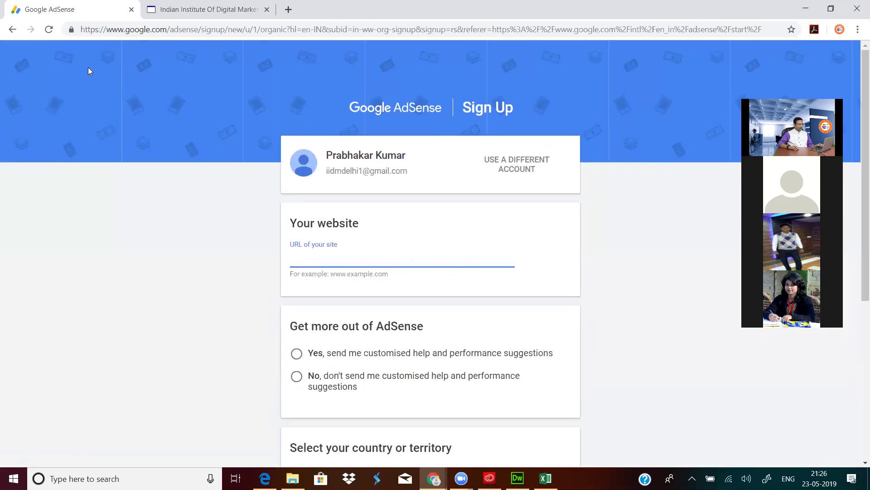
pyautogui.click(19, 33)
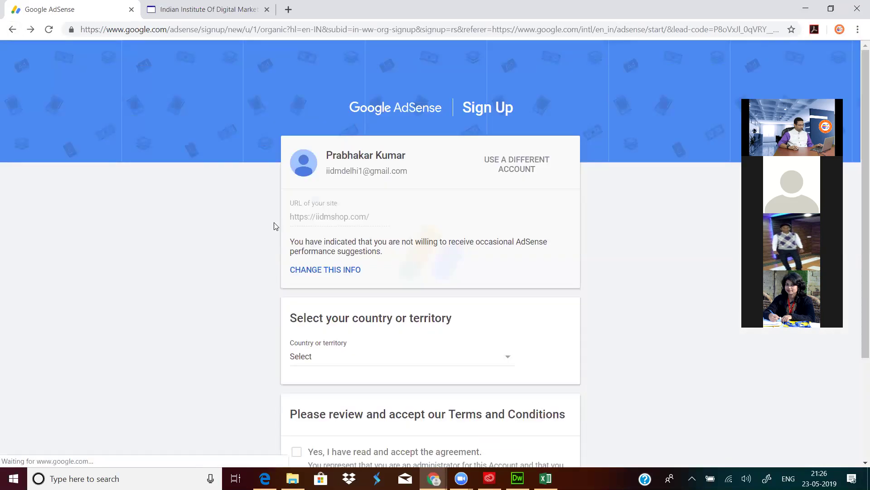
pyautogui.scroll(-3, 338, 222)
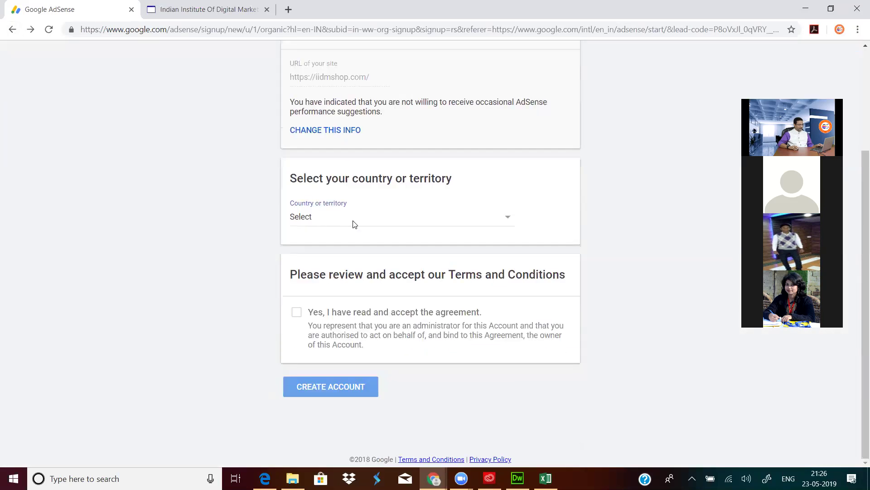
pyautogui.click(354, 223)
pyautogui.scroll(-20, 354, 224)
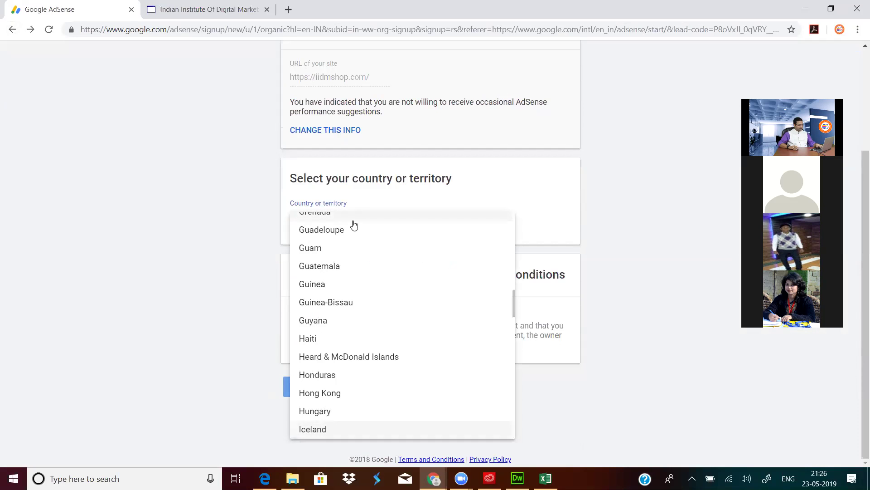
pyautogui.scroll(-4, 340, 303)
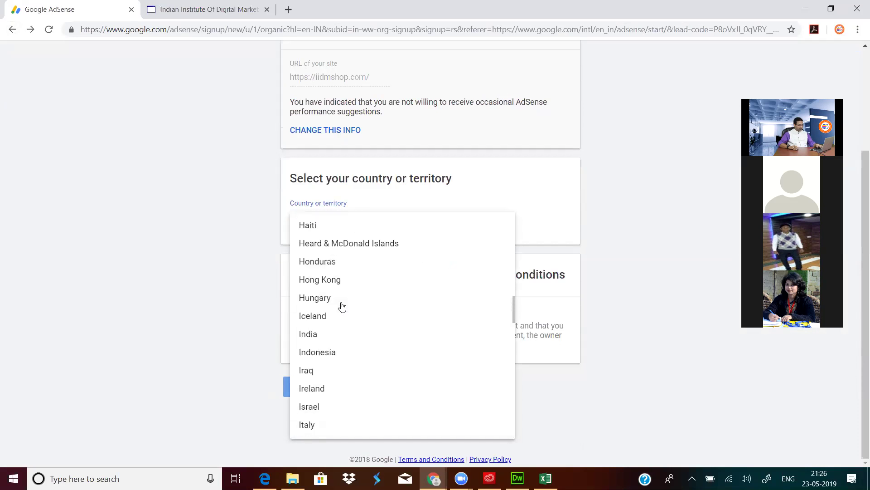
pyautogui.click(333, 278)
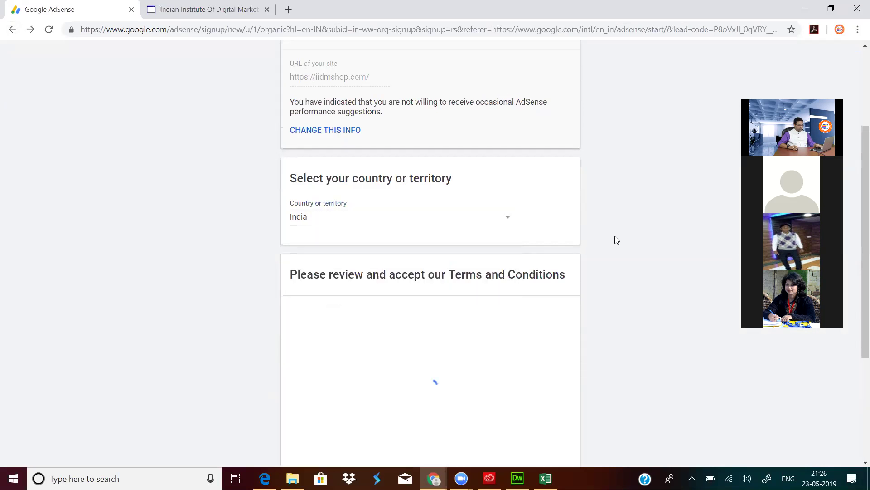
# - Review and accept the AdSense terms of service, and create the account
pyautogui.scroll(-3, 635, 233)
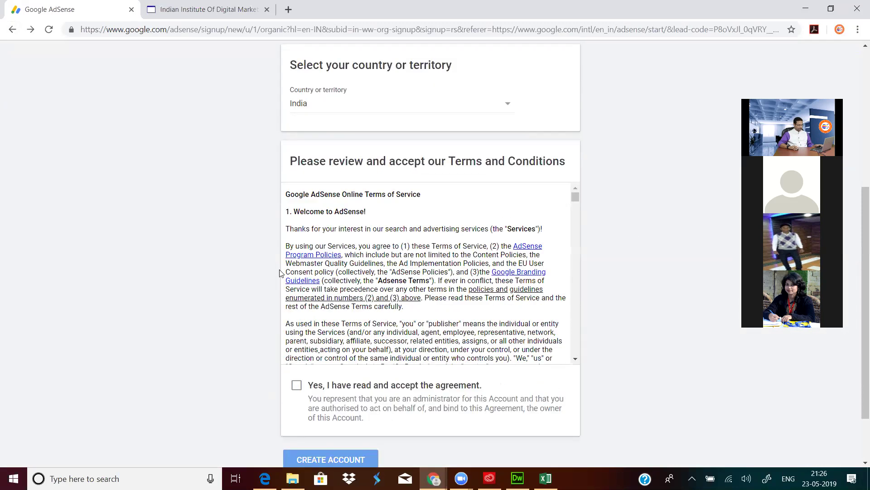
pyautogui.scroll(-3, 359, 269)
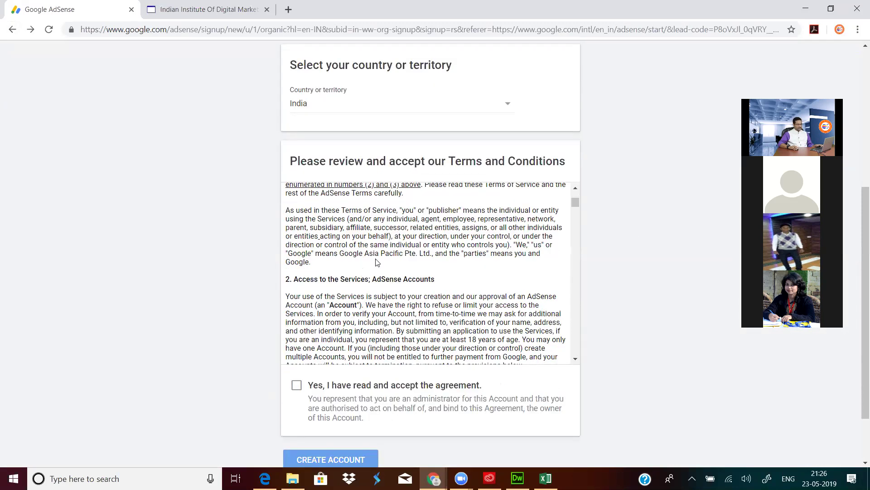
pyautogui.scroll(-3, 376, 262)
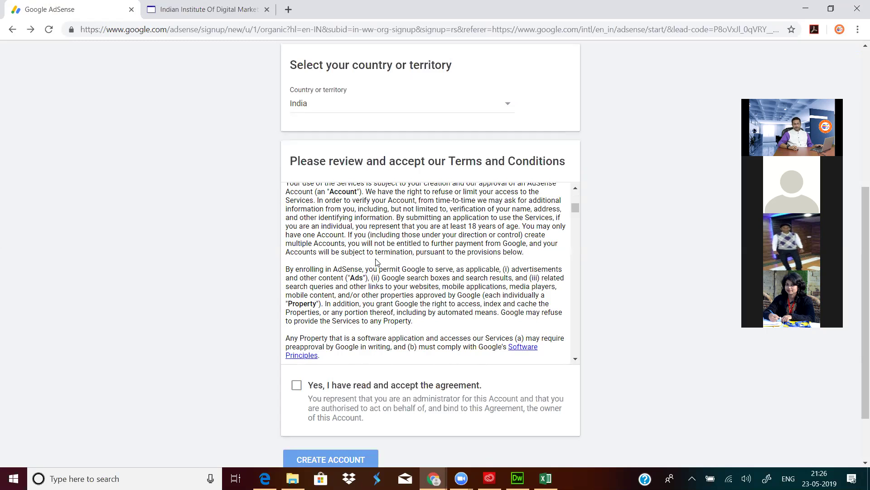
pyautogui.scroll(-10, 375, 262)
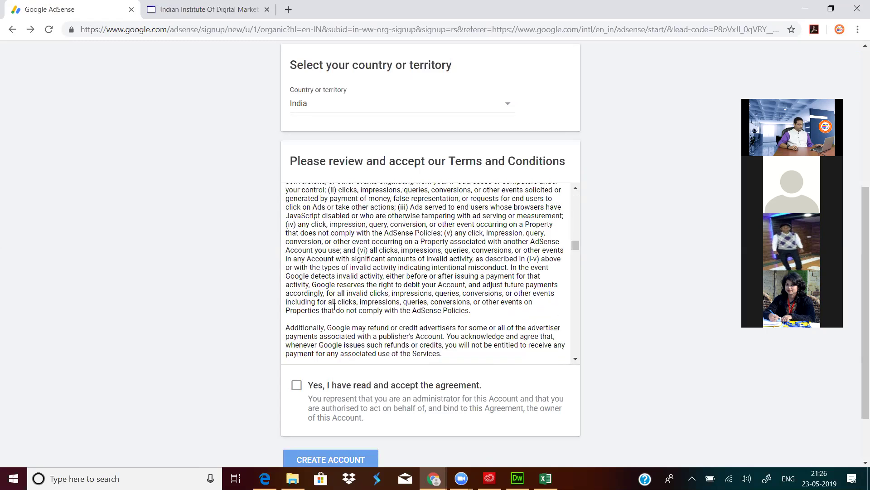
pyautogui.click(295, 385)
pyautogui.scroll(-2, 238, 355)
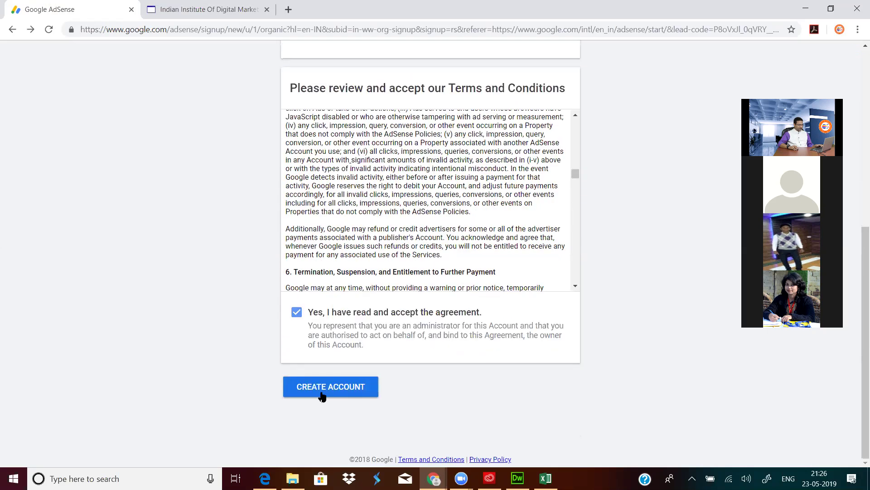
pyautogui.click(323, 394)
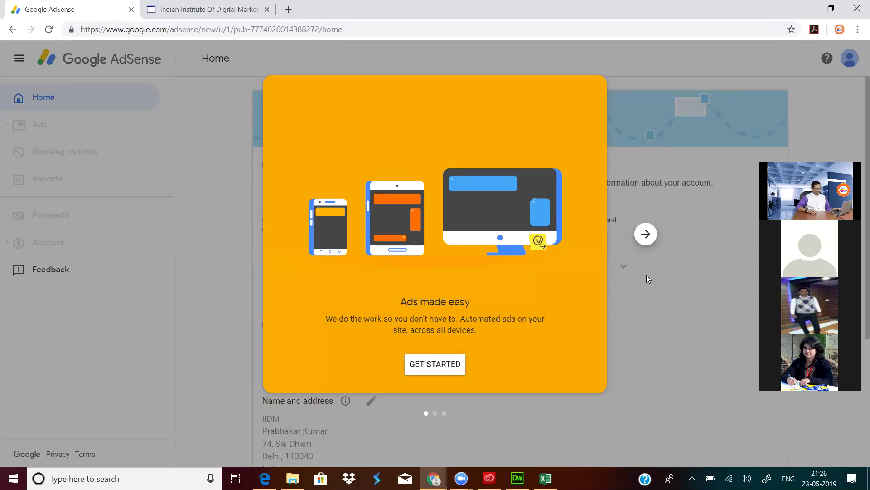
# - Go through the AdSense welcome slides to the last one and get started
pyautogui.click(648, 236)
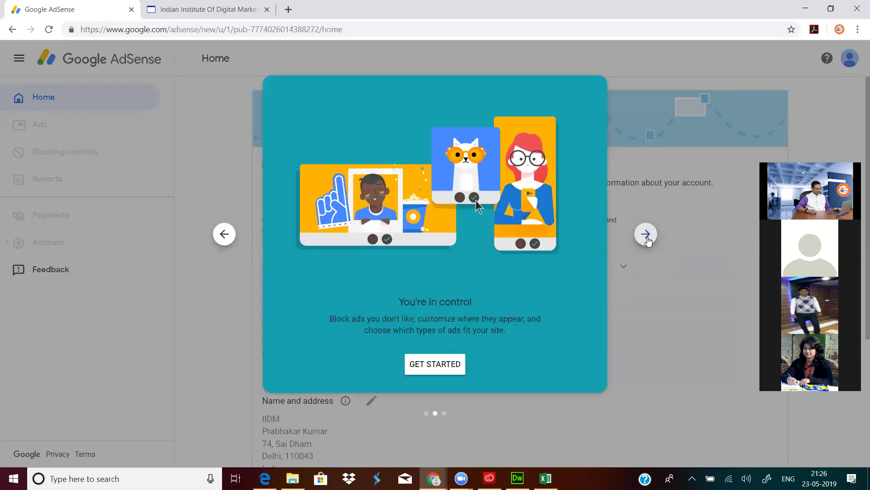
pyautogui.click(647, 236)
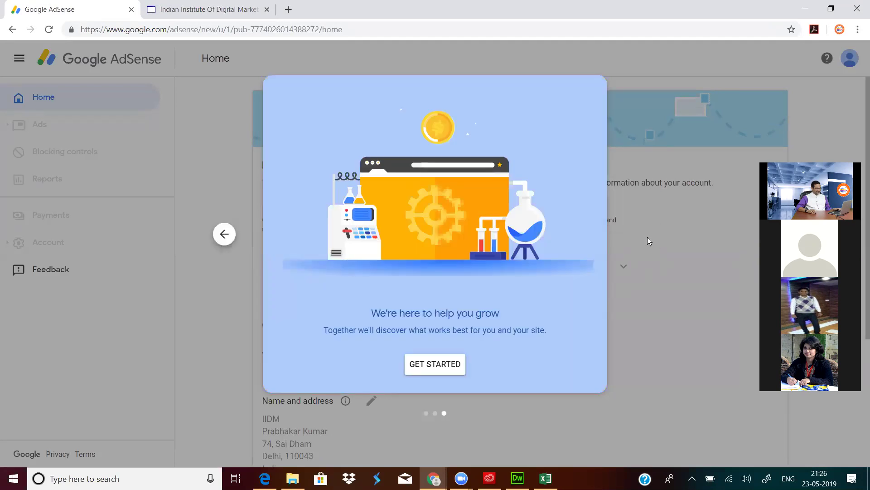
pyautogui.click(432, 365)
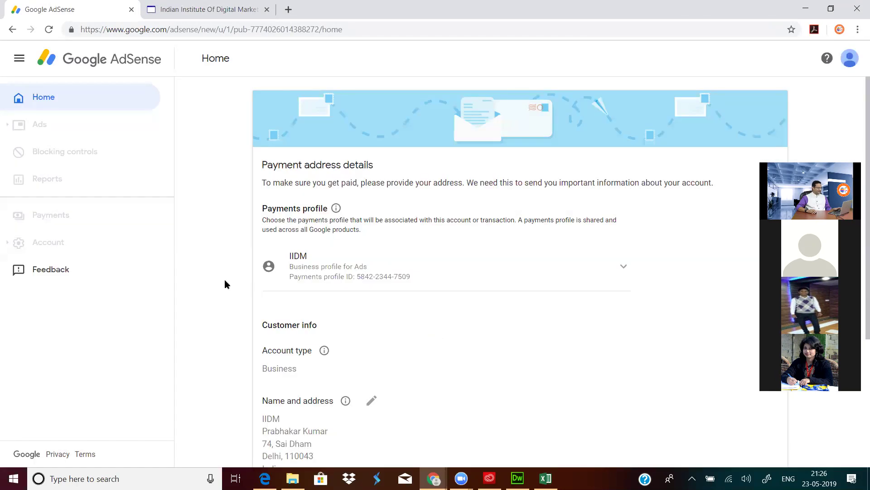
# - Review the payments profile, customer address and primary contact, and submit the payment address details
pyautogui.scroll(-4, 226, 289)
pyautogui.scroll(-1, 225, 289)
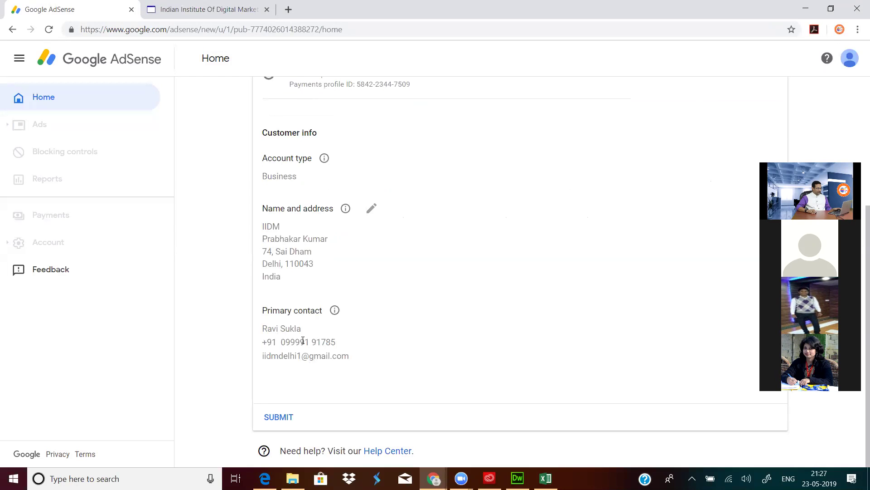
pyautogui.scroll(5, 325, 355)
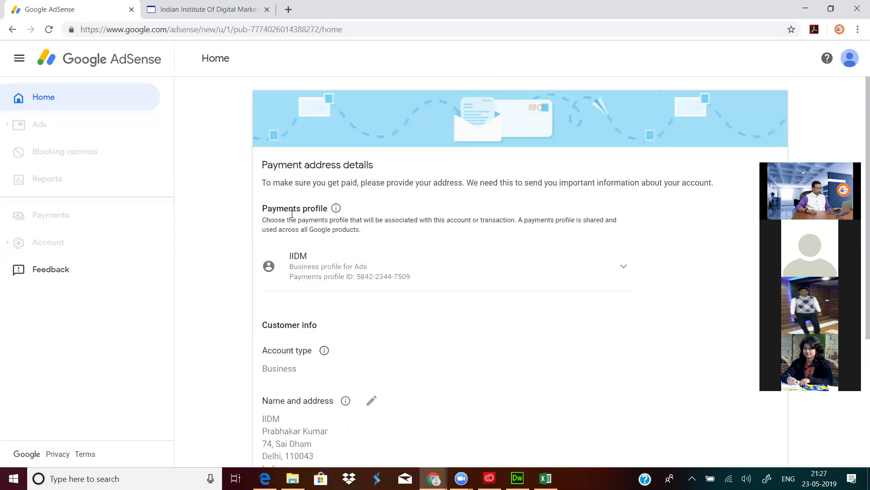
pyautogui.scroll(-5, 305, 317)
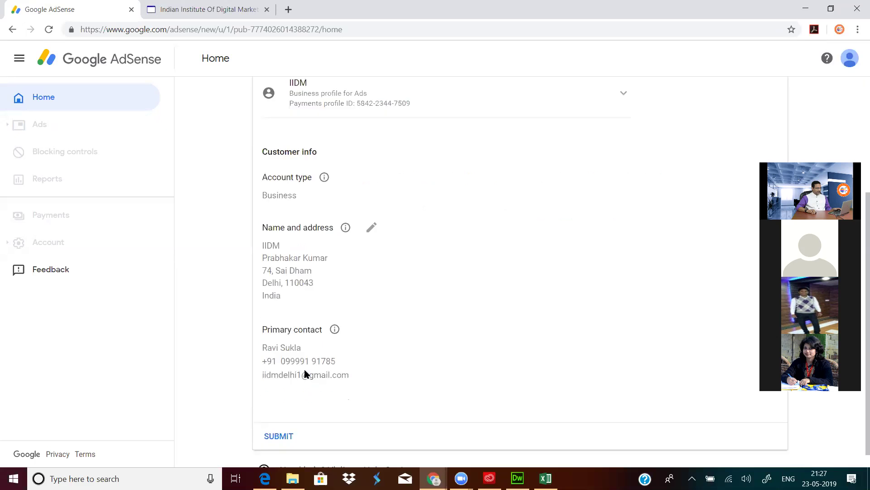
pyautogui.scroll(5, 305, 387)
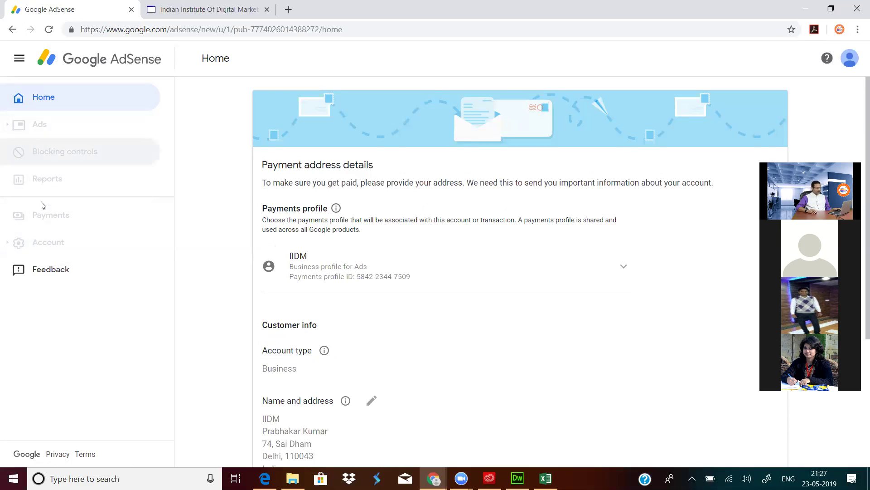
pyautogui.scroll(-4, 196, 192)
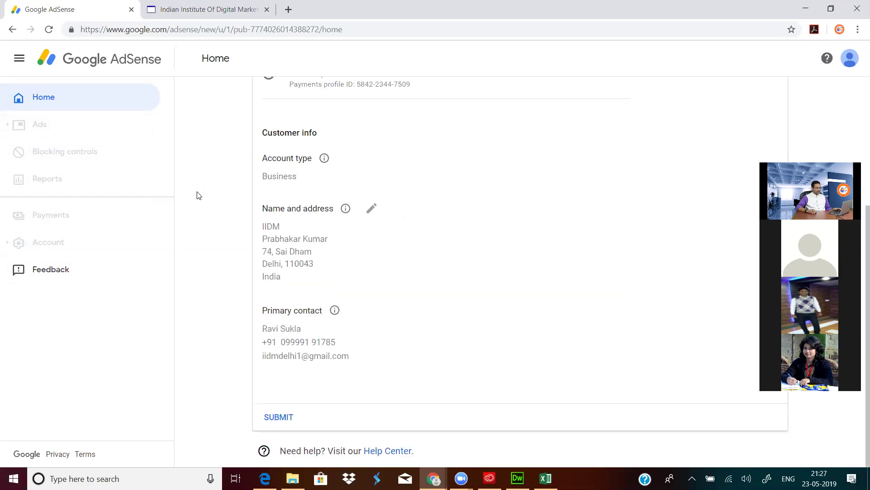
pyautogui.click(276, 420)
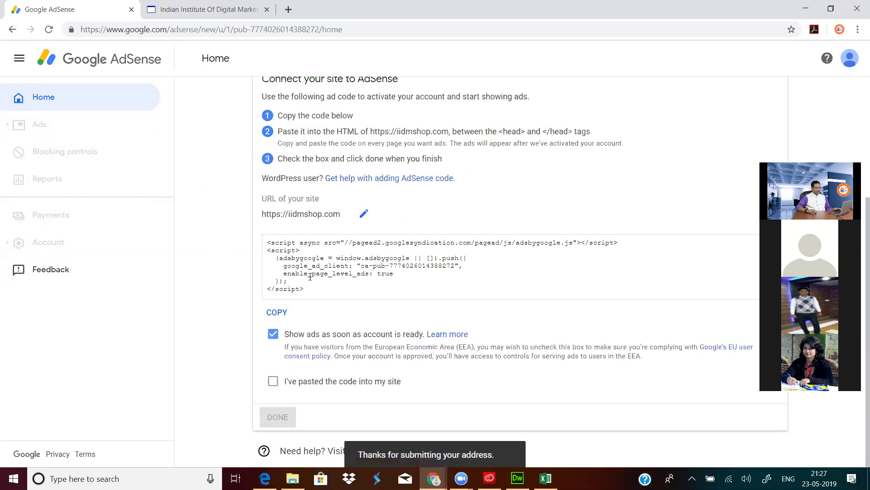
# - Select the ad code, confirm it as pasted into the site, and finish connecting the site without the code check
pyautogui.moveTo(312, 290); pyautogui.dragTo(266, 236)
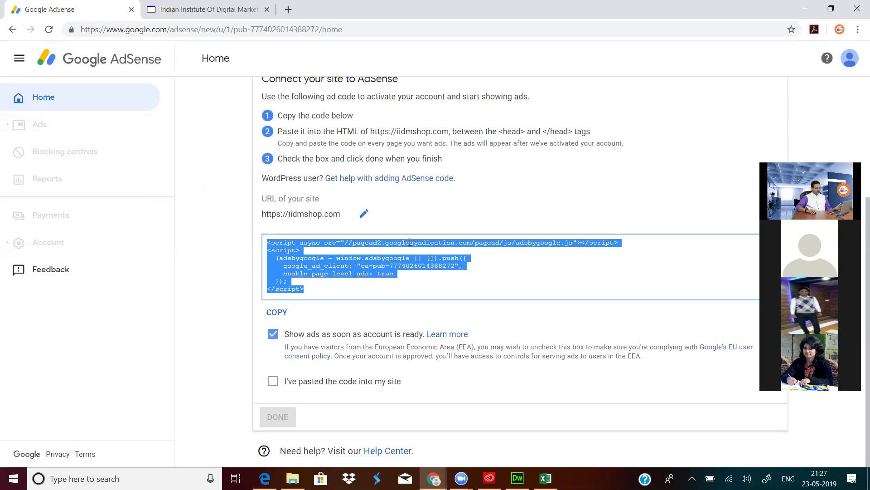
pyautogui.click(273, 380)
pyautogui.click(276, 418)
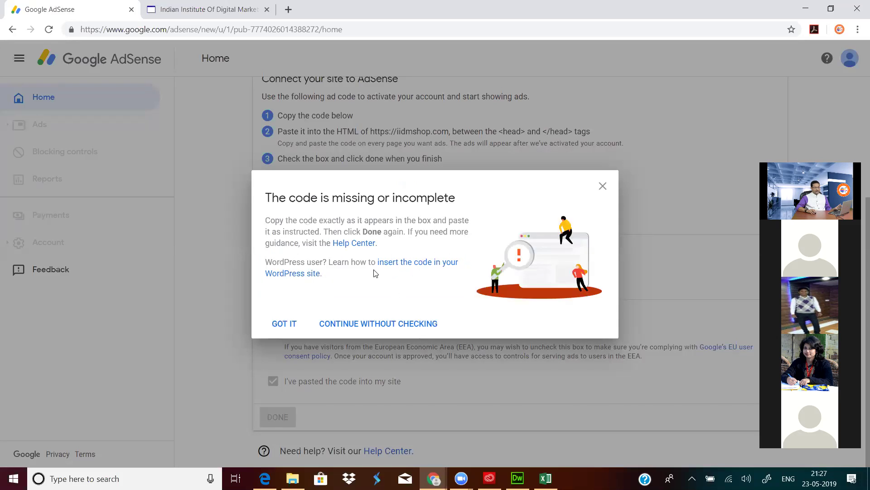
pyautogui.click(355, 329)
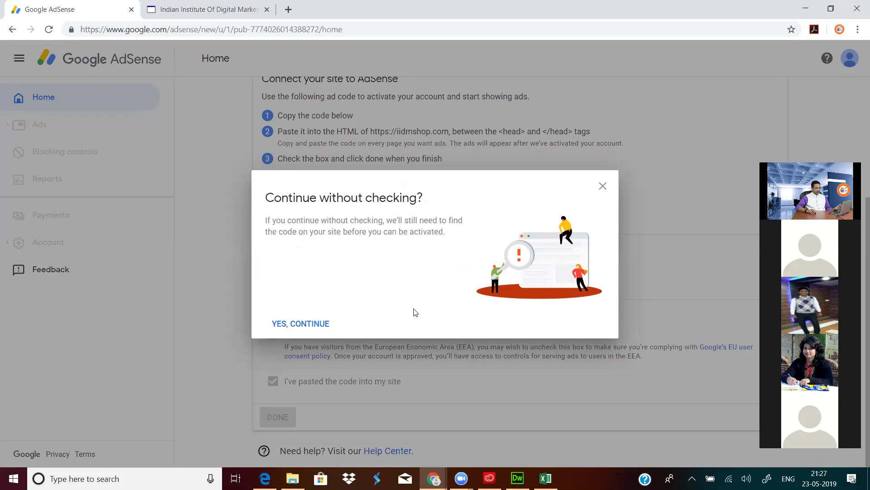
pyautogui.click(284, 325)
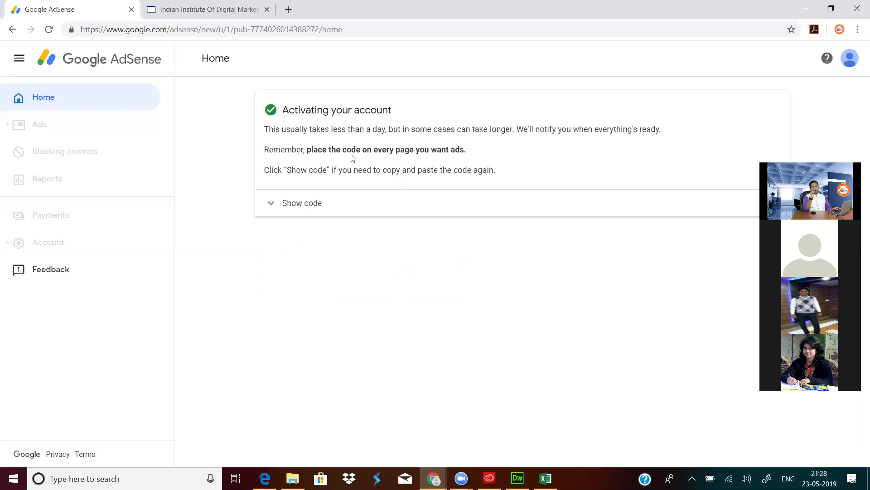
# - Examine the ad code for the site on the account activation page, and collapse it again
pyautogui.click(303, 203)
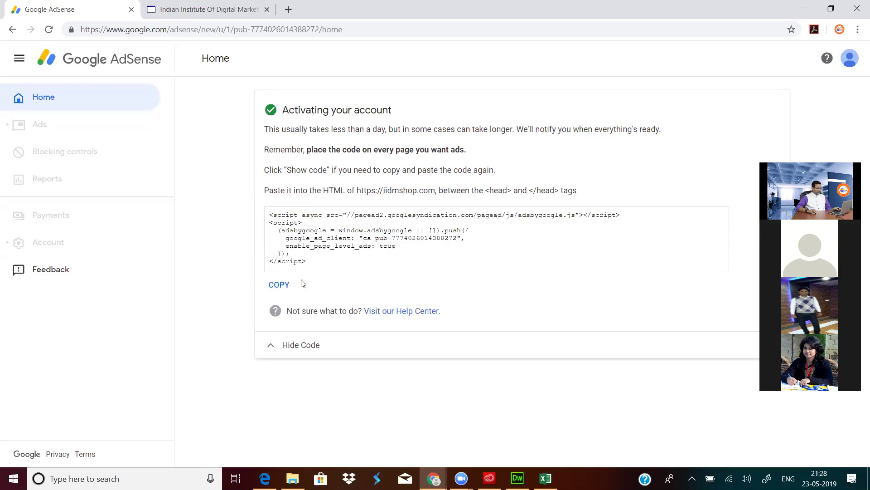
pyautogui.click(291, 352)
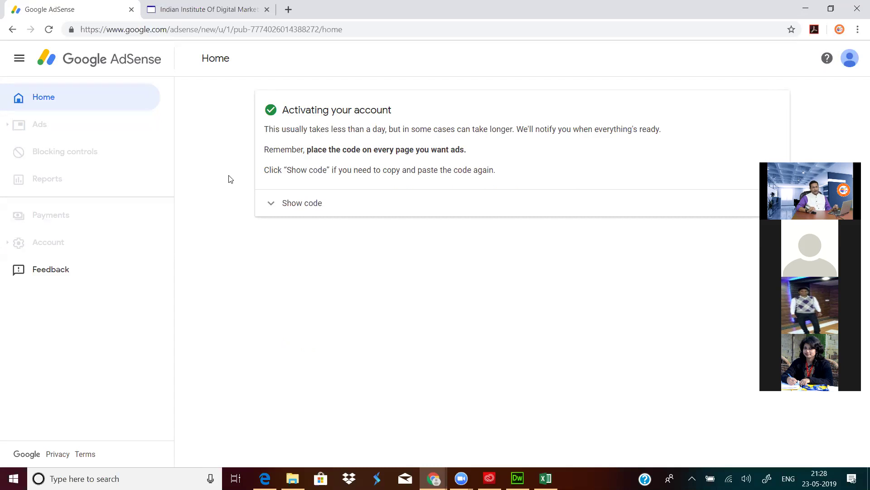
pyautogui.click(313, 208)
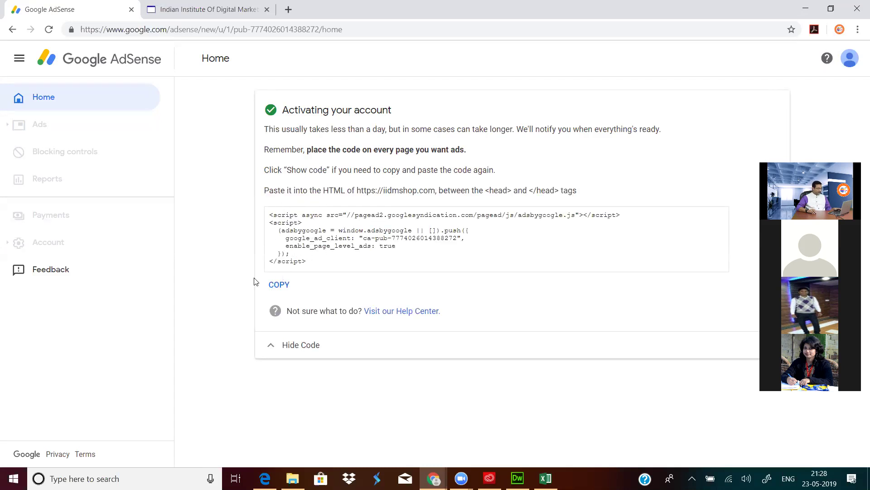
pyautogui.click(300, 345)
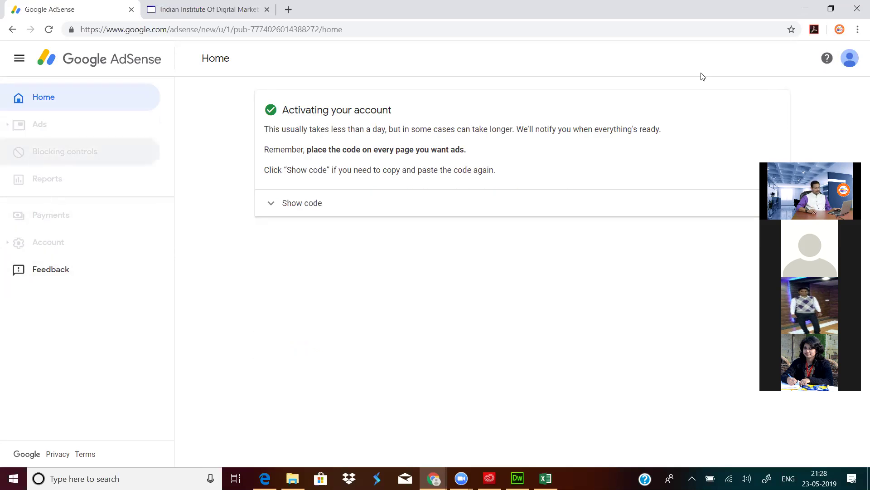
# - Sign out of the new account and sign in to AdSense with the institute's other Google account, submitting its saved password
pyautogui.click(851, 64)
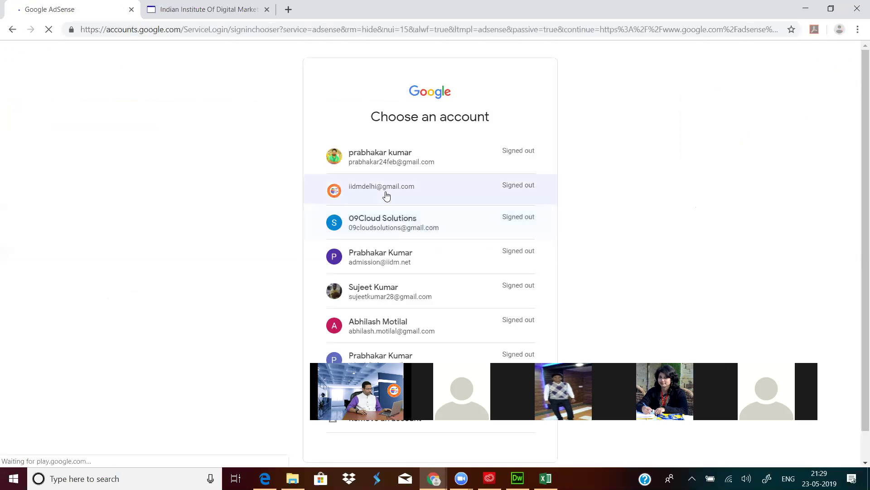
pyautogui.click(386, 195)
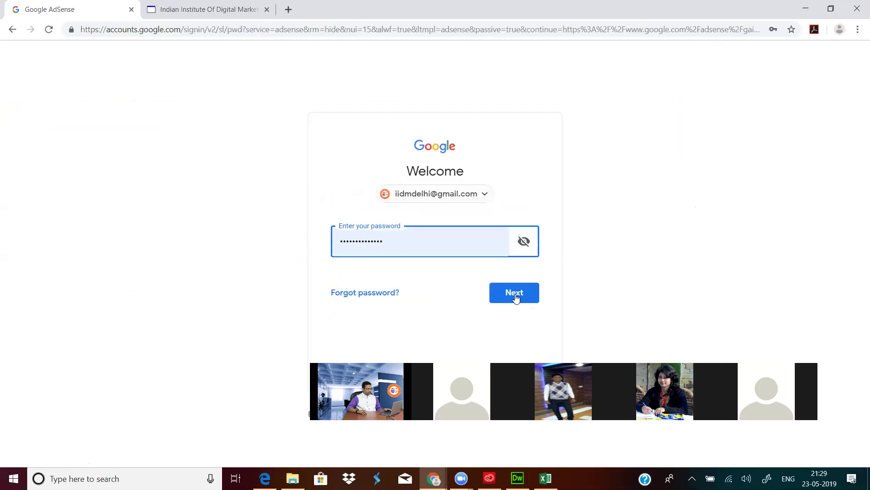
pyautogui.click(516, 296)
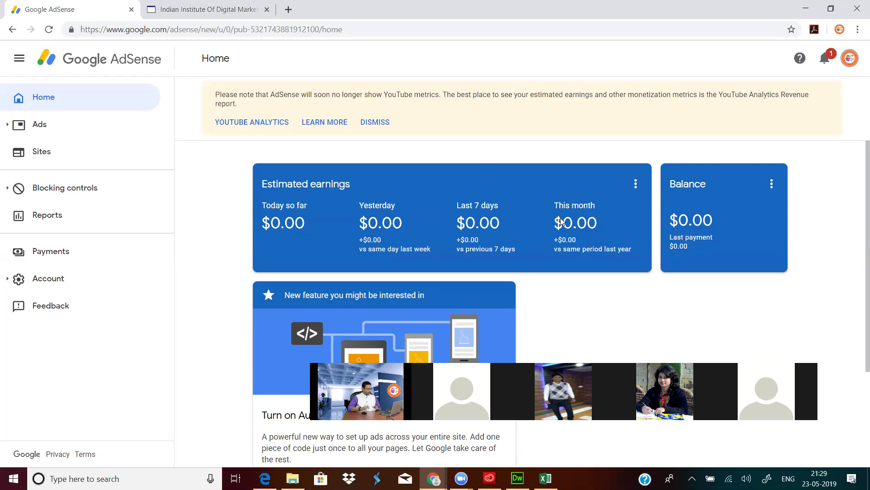
# - Dismiss the notice about YouTube metrics on the home page and look over the earnings and balance cards
pyautogui.scroll(-1, 574, 287)
pyautogui.scroll(2, 574, 287)
pyautogui.click(379, 128)
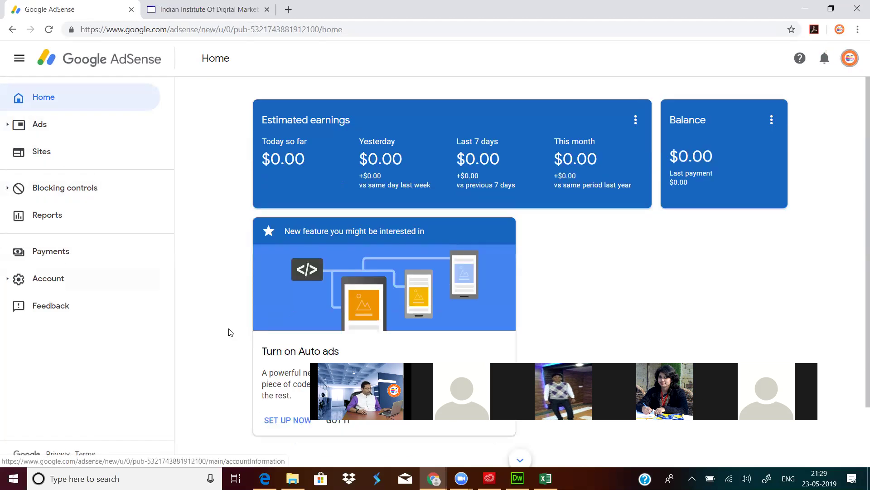
pyautogui.scroll(-2, 229, 332)
pyautogui.scroll(2, 307, 210)
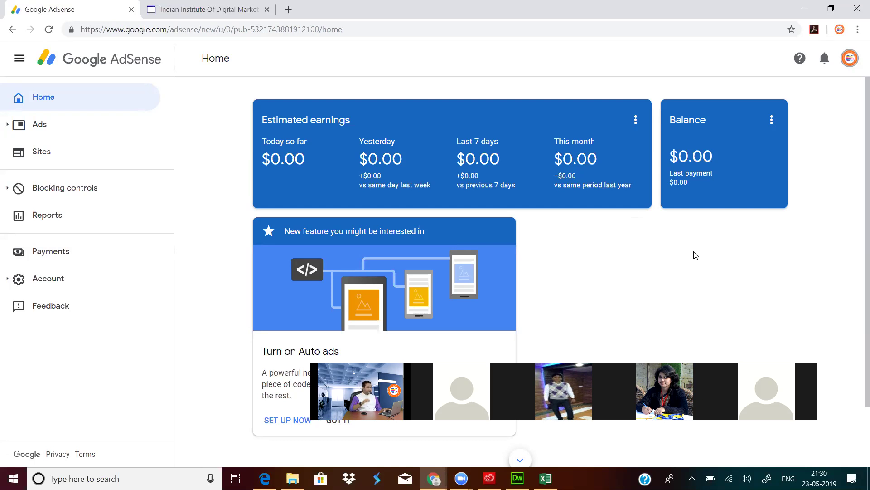
# - Go to the custom channels in the Ads section, view the form for a new custom channel, and cancel it
pyautogui.click(43, 129)
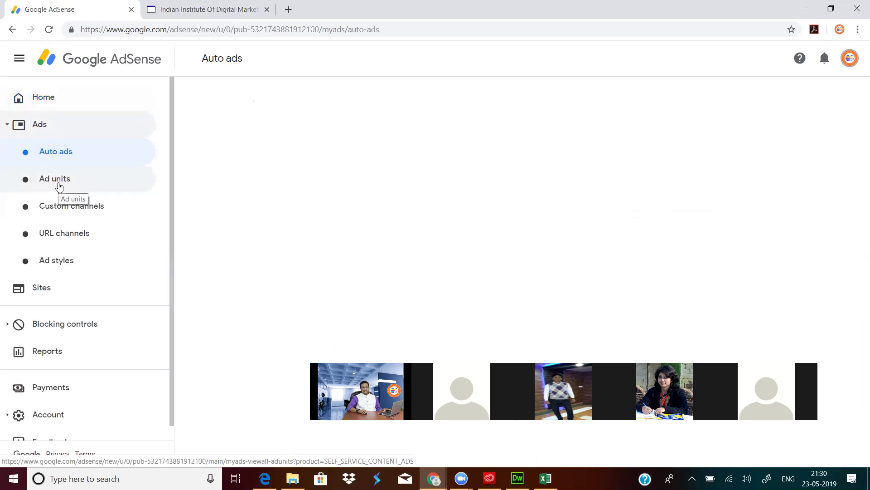
pyautogui.click(60, 183)
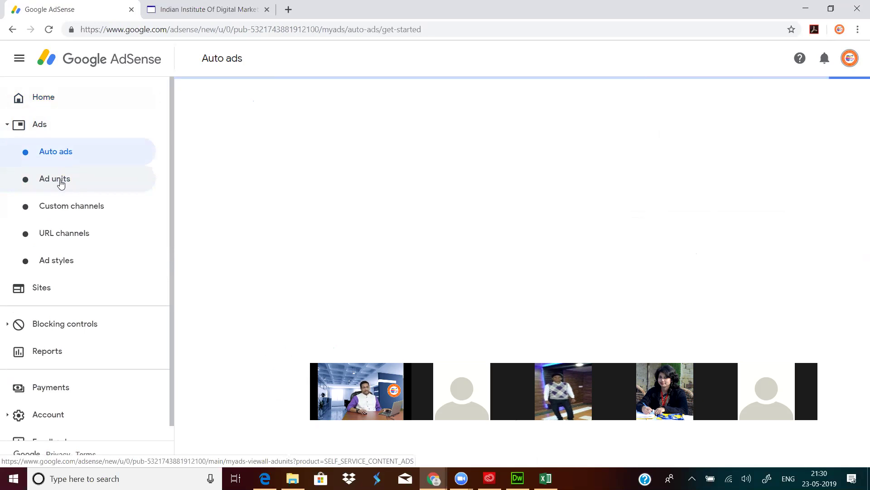
pyautogui.click(62, 215)
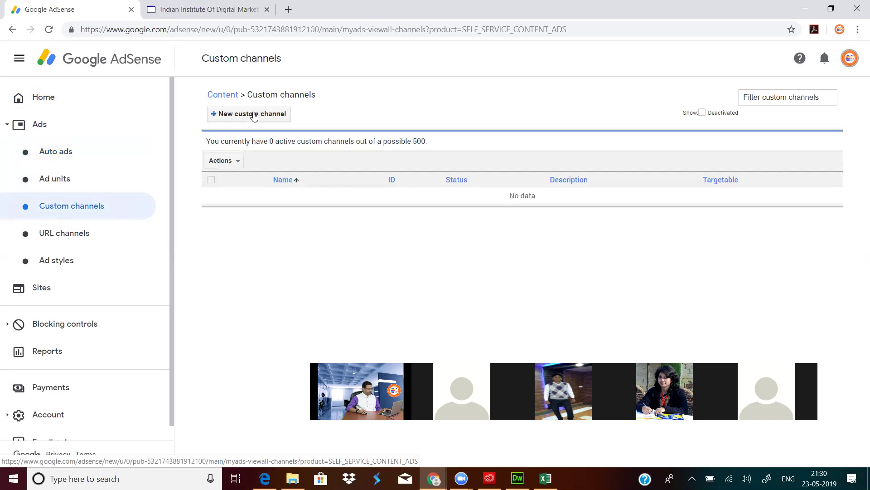
pyautogui.click(254, 115)
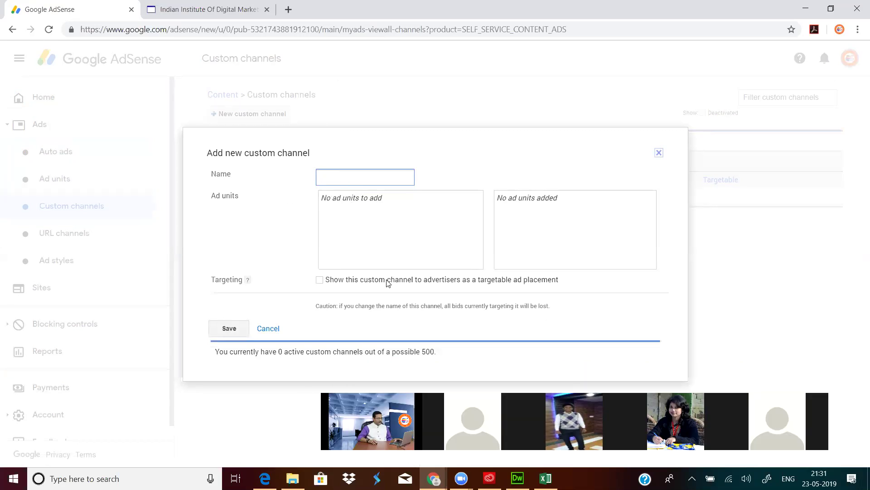
pyautogui.click(267, 330)
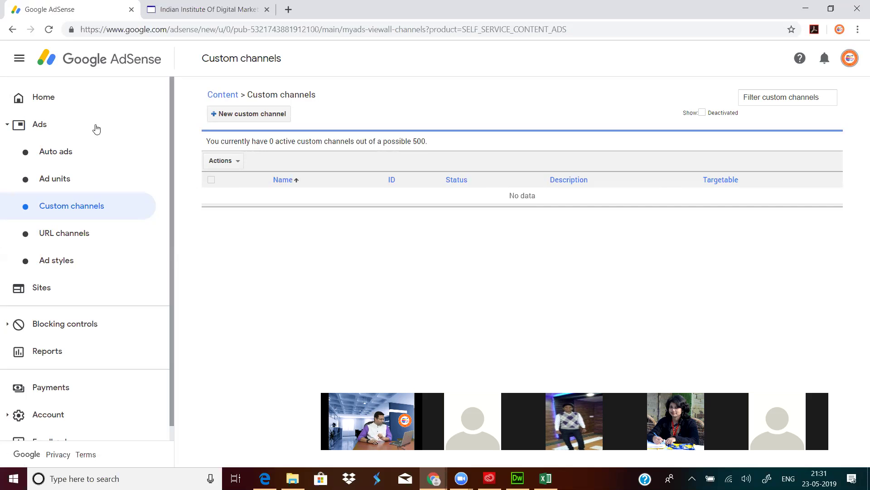
# - Start the Auto ads setup and look through the in-page and overlay ad formats in its global settings
pyautogui.click(54, 155)
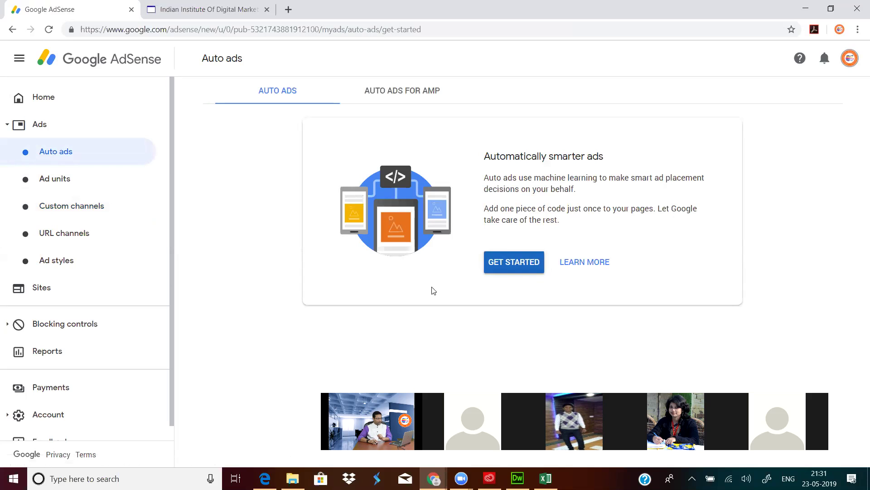
pyautogui.click(385, 212)
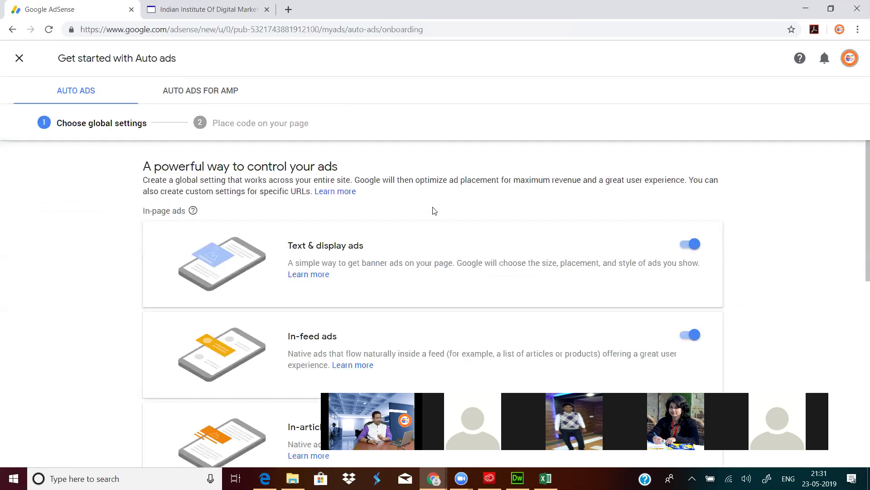
pyautogui.scroll(-1, 433, 210)
pyautogui.scroll(1, 433, 211)
pyautogui.click(19, 58)
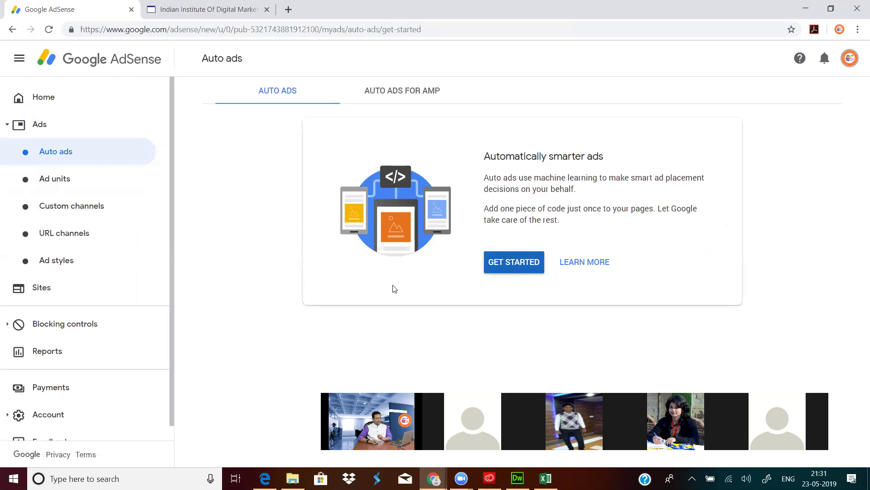
pyautogui.click(500, 268)
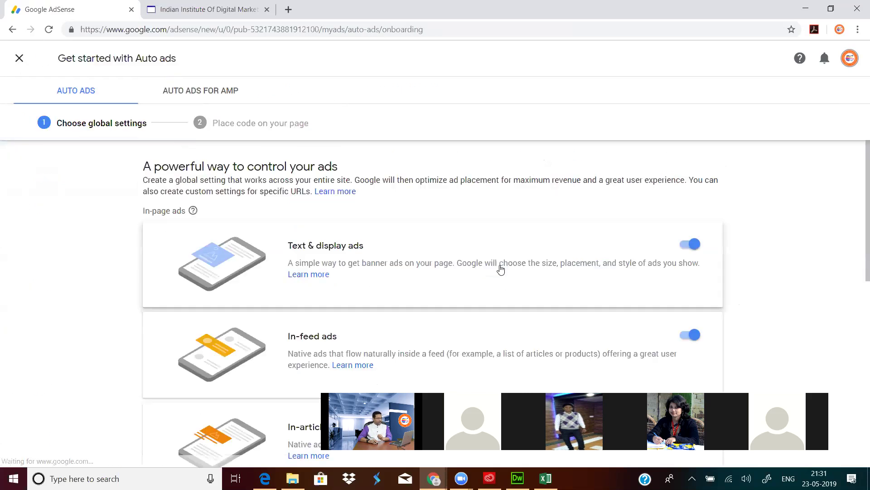
pyautogui.scroll(-10, 344, 257)
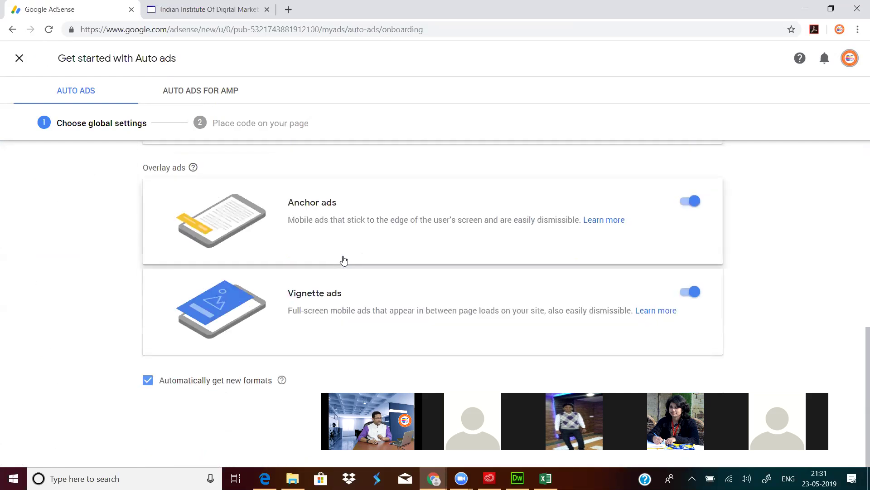
pyautogui.scroll(10, 345, 261)
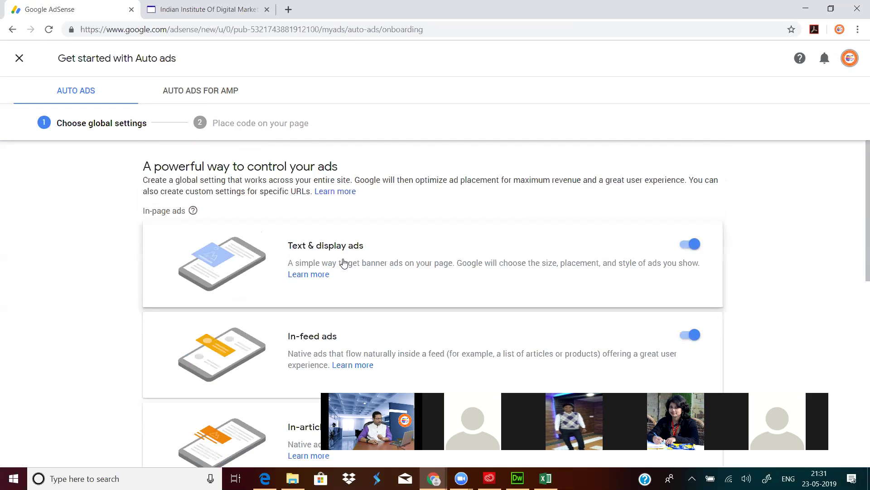
# - View the details of Text & display ads, previewing them on desktop and on mobile, and close the details
pyautogui.click(344, 263)
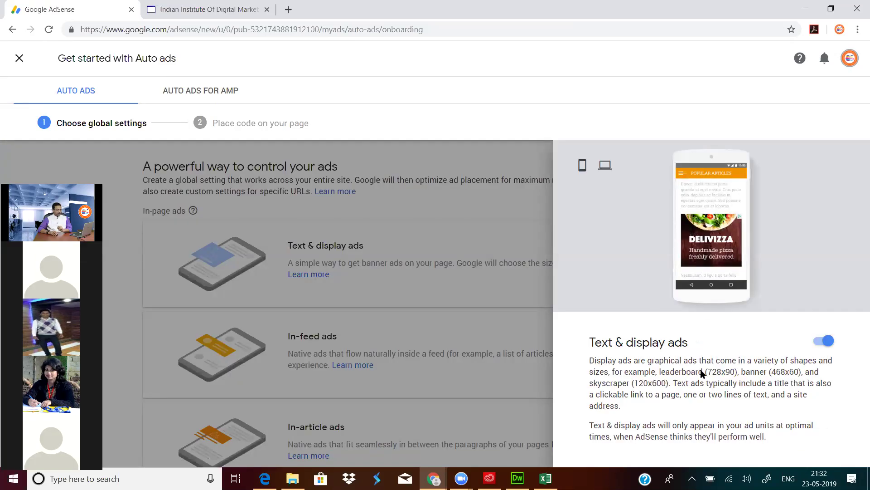
pyautogui.click(605, 166)
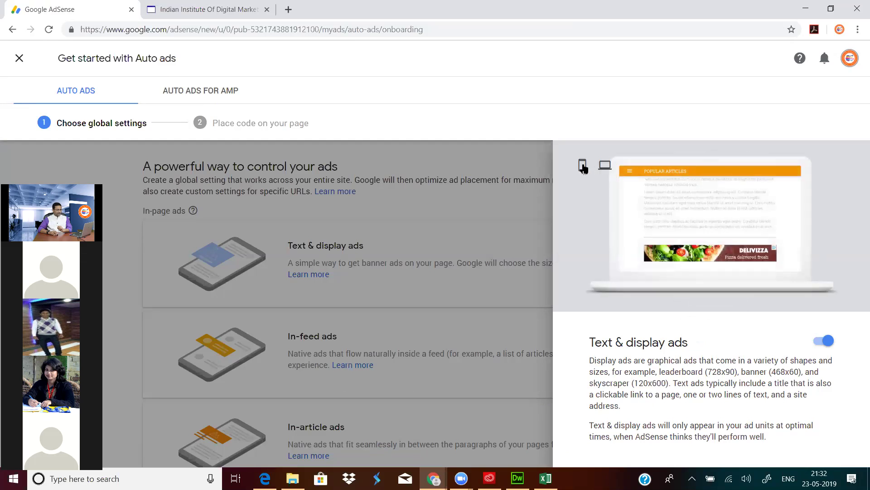
pyautogui.click(583, 166)
pyautogui.click(470, 203)
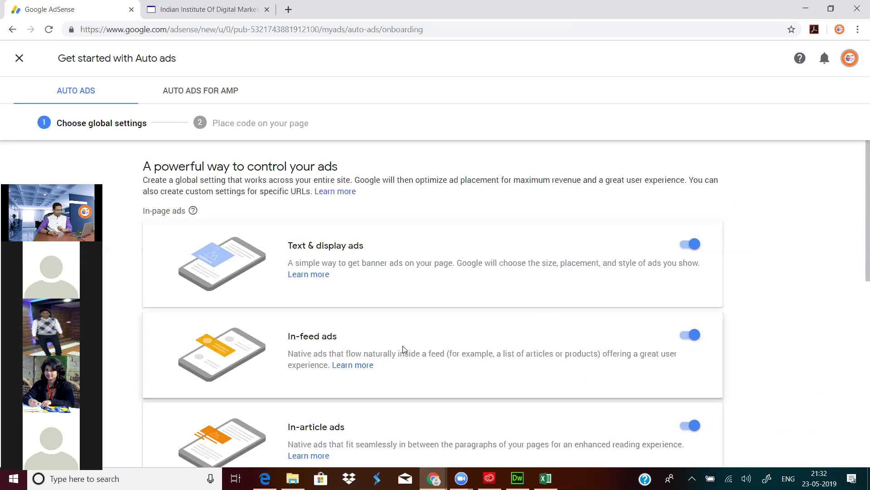
# - View the details of In-feed ads and Matched content, and review the list of Auto ads formats again
pyautogui.click(403, 349)
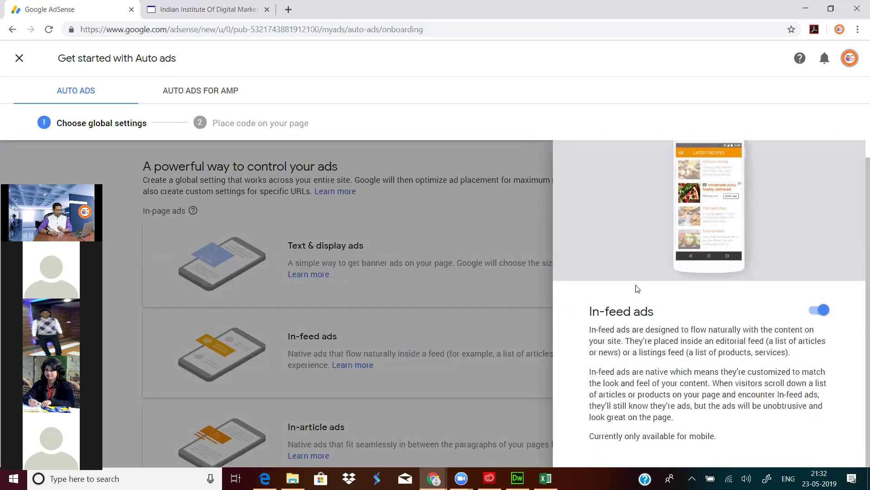
pyautogui.click(492, 286)
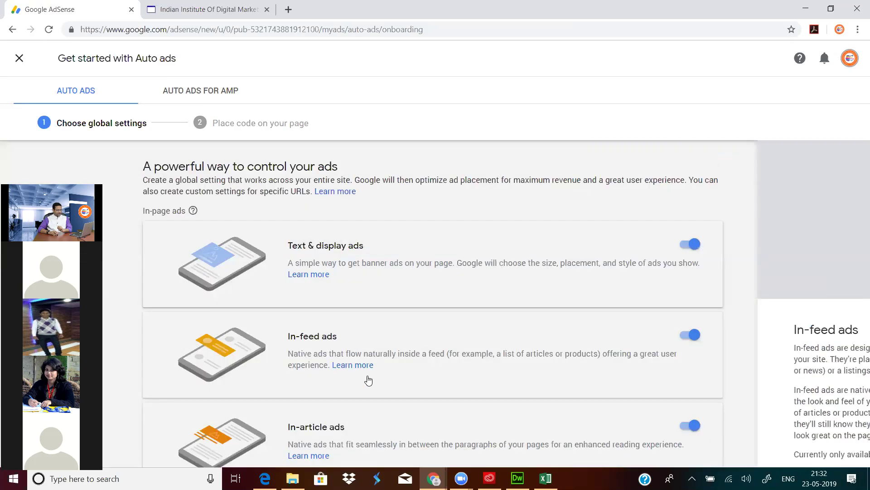
pyautogui.scroll(-3, 362, 336)
pyautogui.click(347, 355)
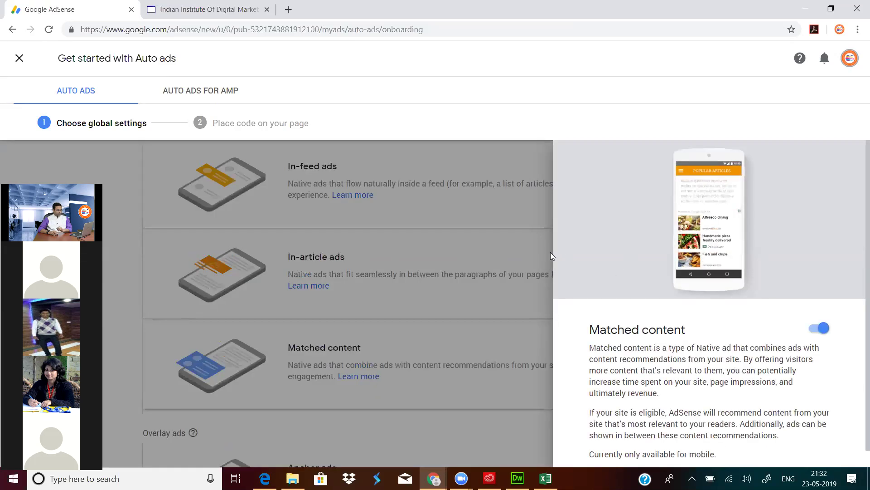
pyautogui.click(152, 217)
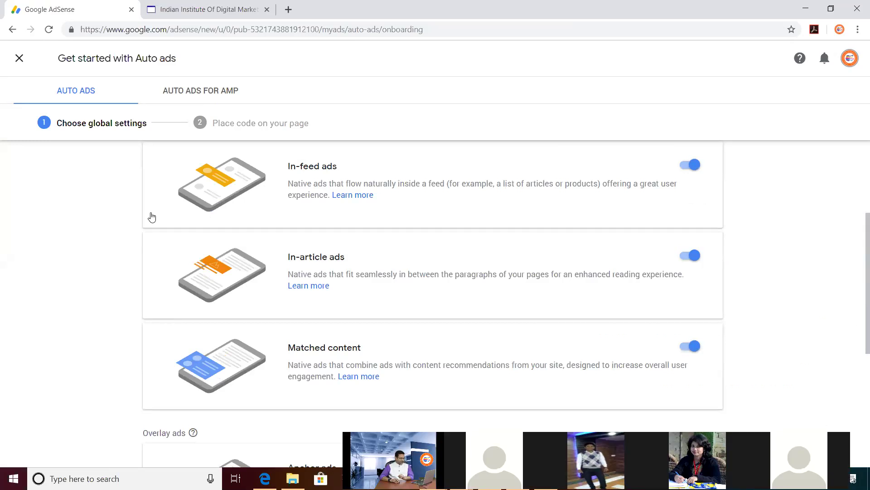
pyautogui.scroll(-5, 340, 256)
pyautogui.scroll(4, 343, 257)
pyautogui.scroll(5, 343, 258)
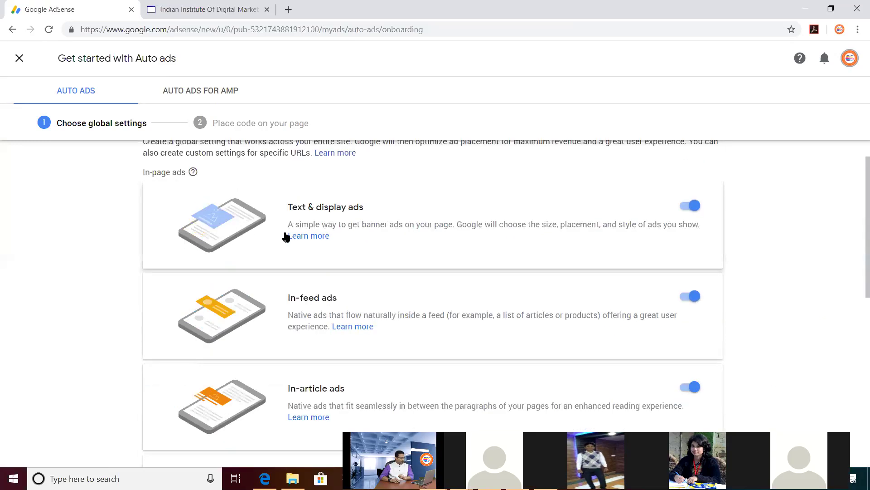
# - Show the Auto ads for AMP instructions, expand Step 2, and select the script for the AMP page's head tag
pyautogui.click(194, 91)
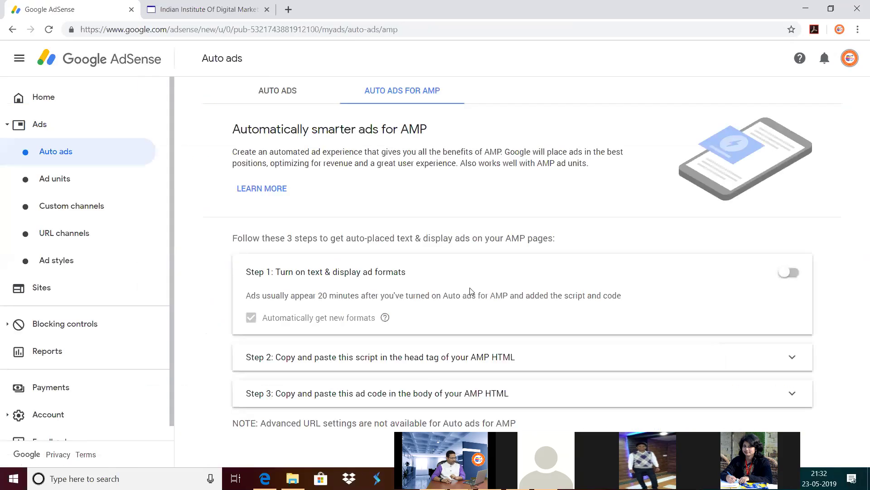
pyautogui.click(431, 358)
pyautogui.scroll(-2, 355, 357)
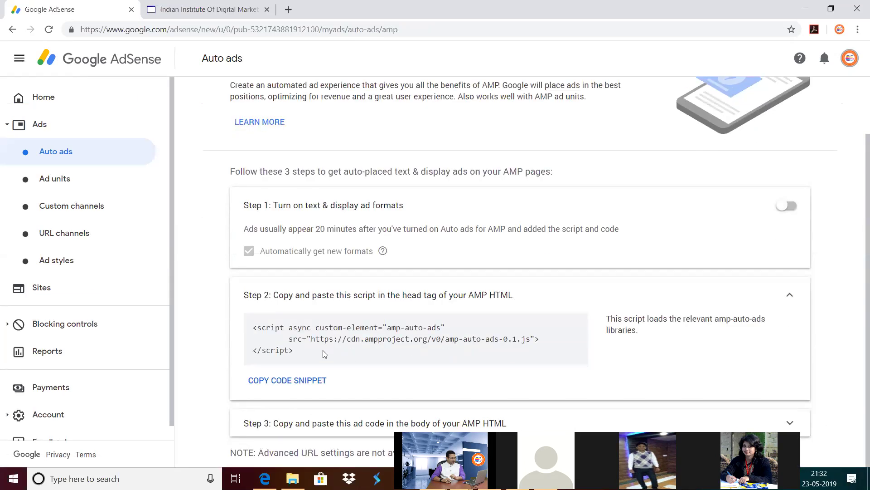
pyautogui.moveTo(298, 352); pyautogui.dragTo(242, 336)
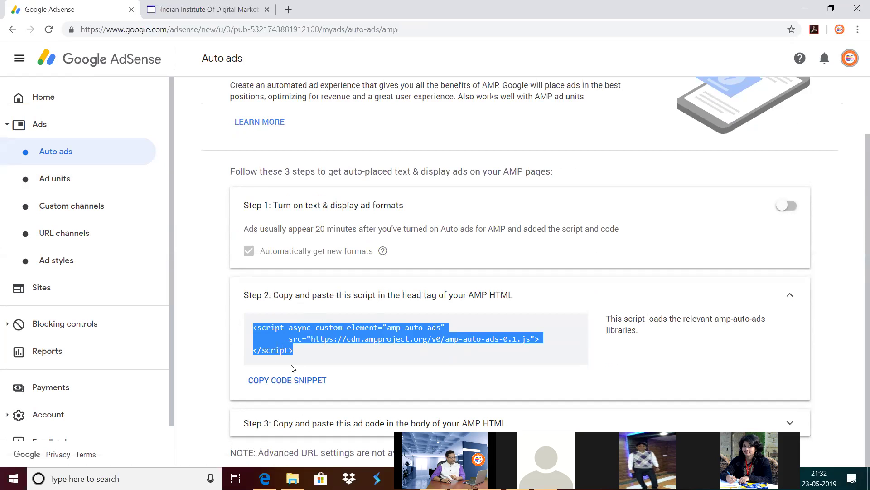
# - Go to the ad styles page and save the account's default font family as Optimal
pyautogui.click(72, 211)
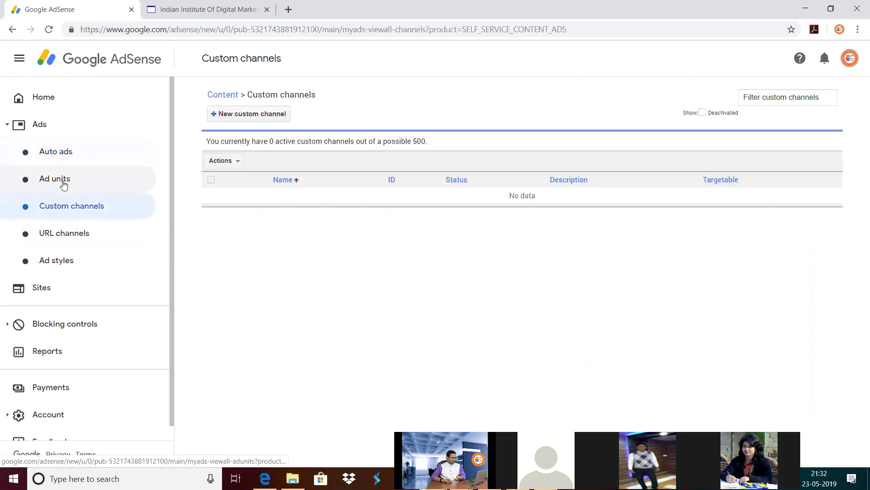
pyautogui.click(65, 262)
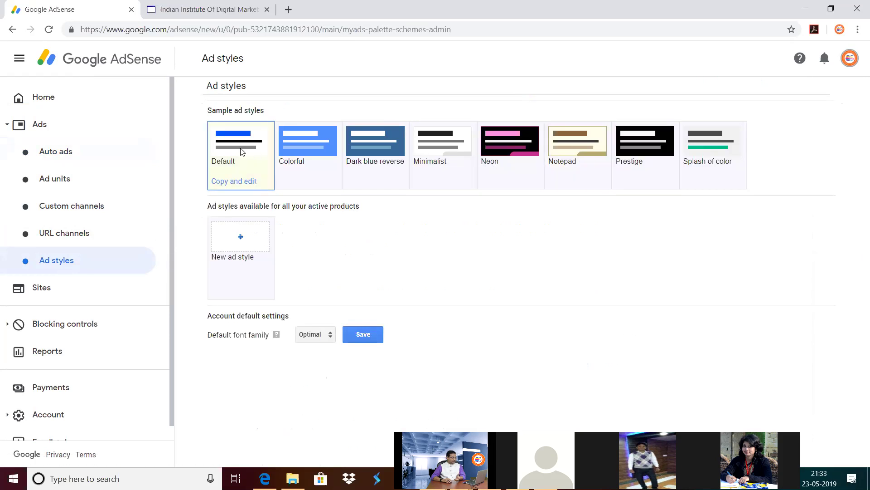
pyautogui.click(367, 335)
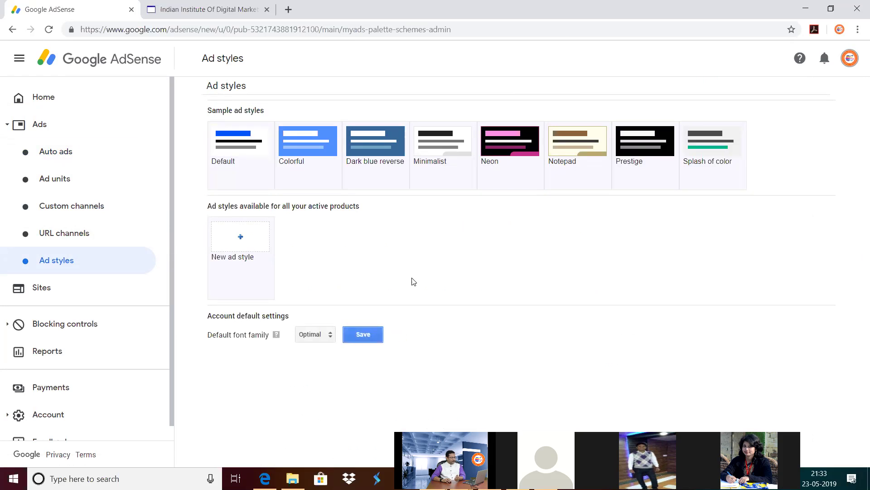
# - View the editable settings of a copy of the Colorful sample ad style, and close them without saving
pyautogui.moveTo(307, 148)
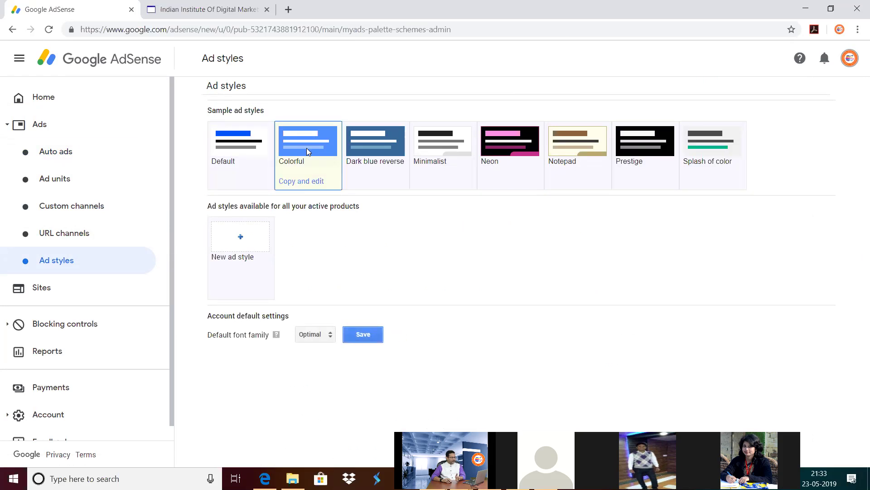
pyautogui.click(305, 183)
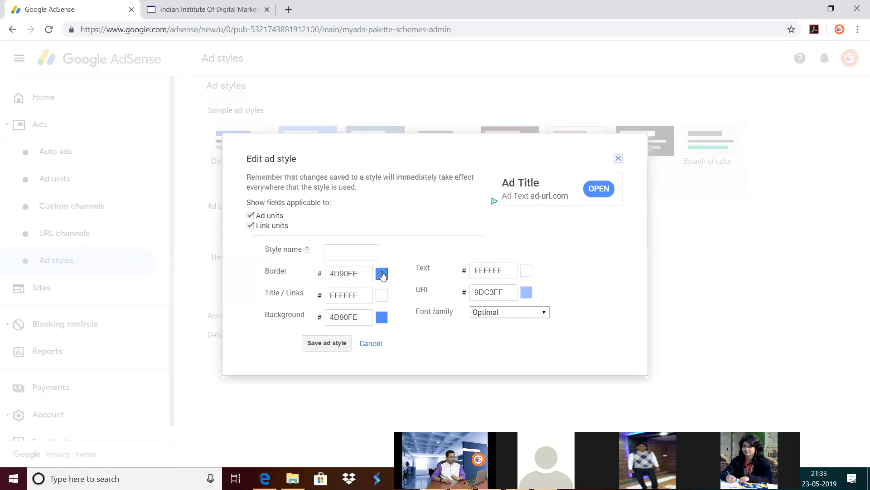
pyautogui.click(618, 159)
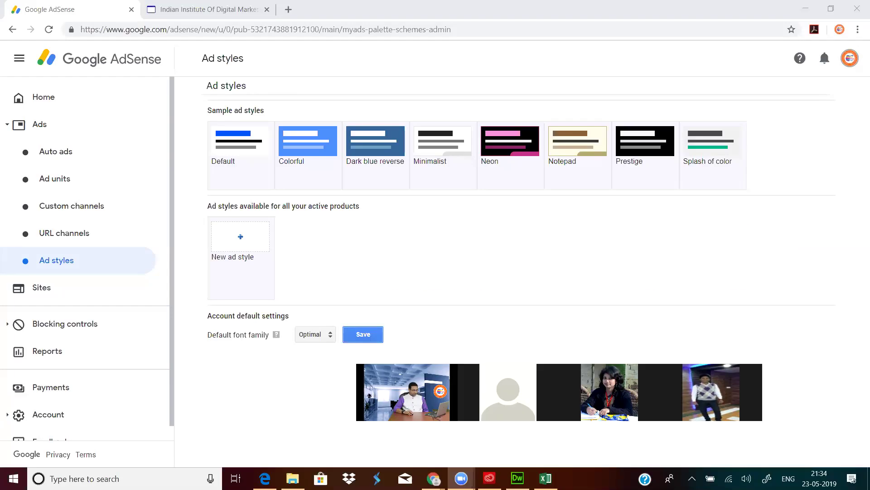
# - Start an editable copy of the Colorful sample ad style and set its background colour to CC0000
pyautogui.click(303, 144)
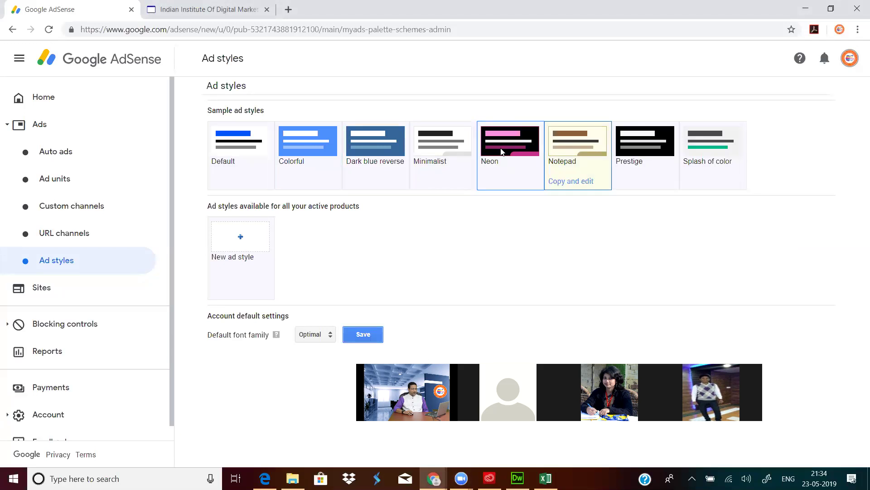
pyautogui.click(366, 337)
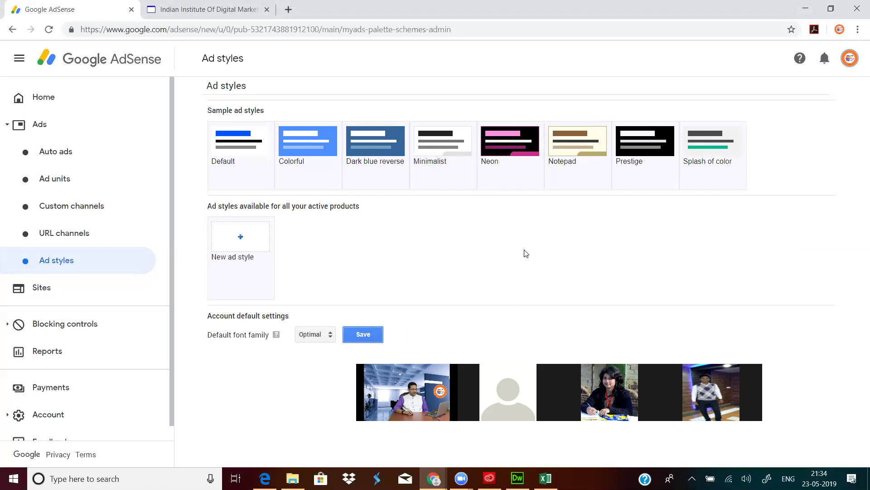
pyautogui.moveTo(319, 162)
pyautogui.click(312, 182)
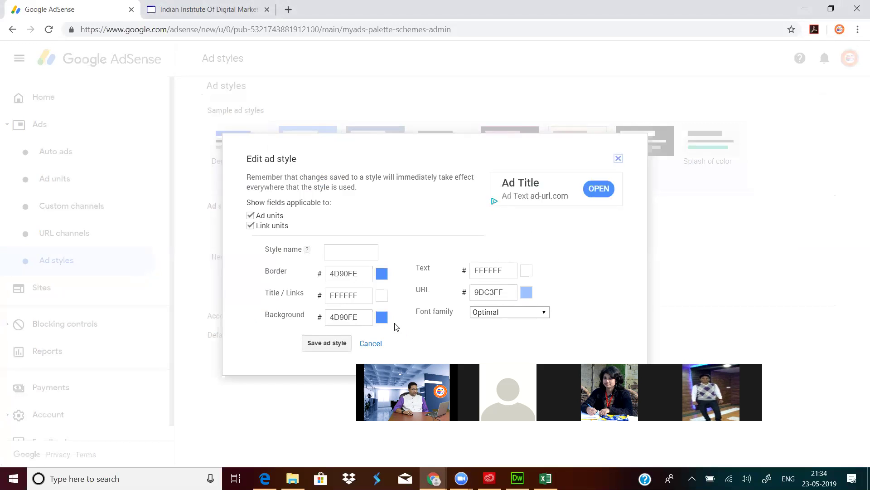
pyautogui.click(382, 317)
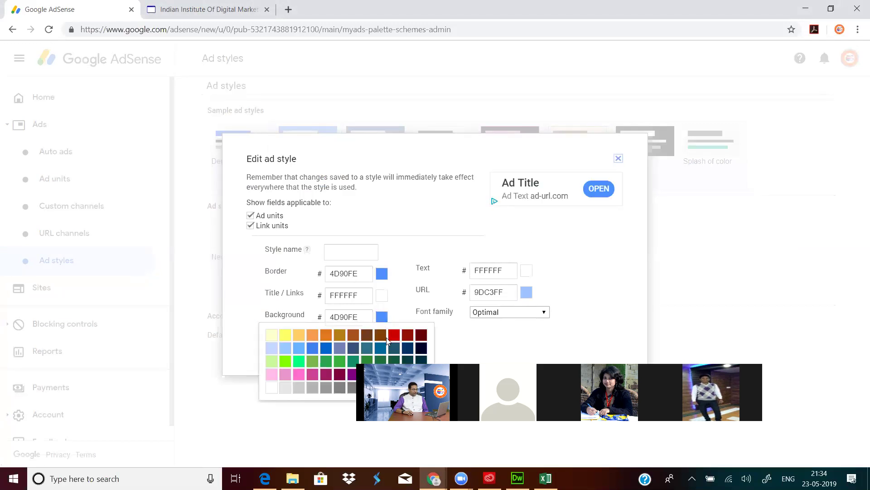
pyautogui.click(398, 334)
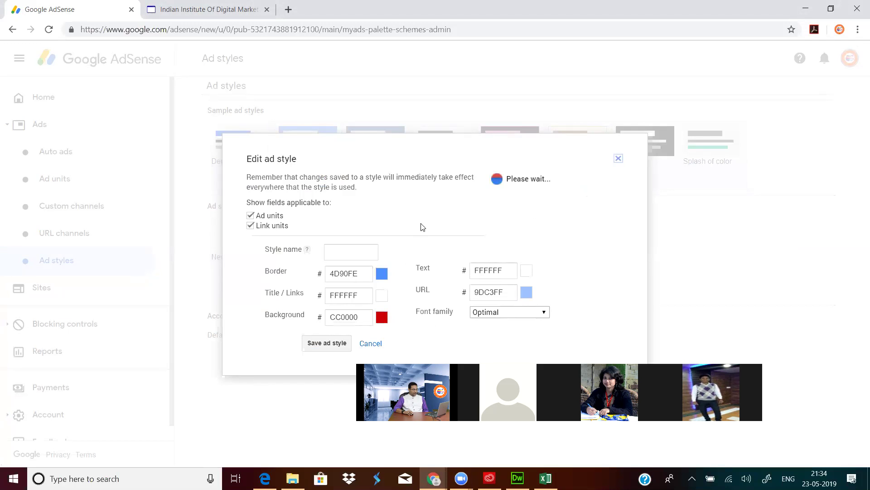
# - Change the ad style copy's border colour to 2D6E89 and close the style editor without saving
pyautogui.click(382, 274)
pyautogui.click(367, 304)
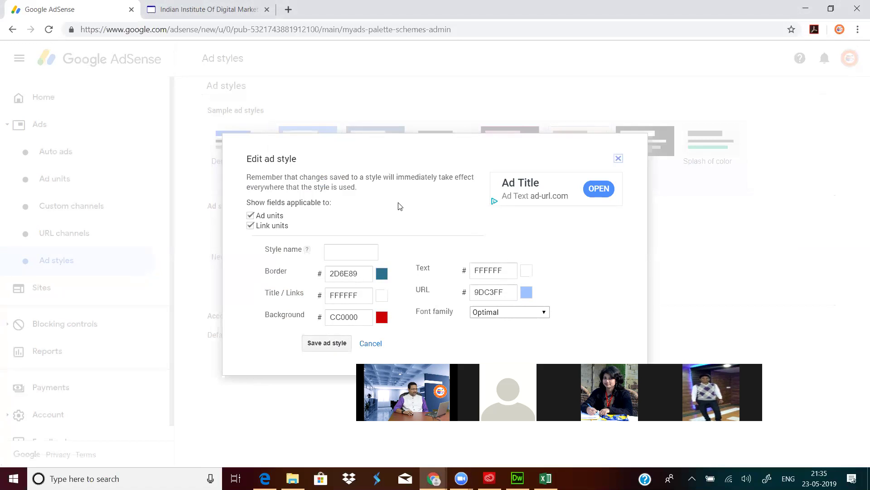
pyautogui.click(618, 158)
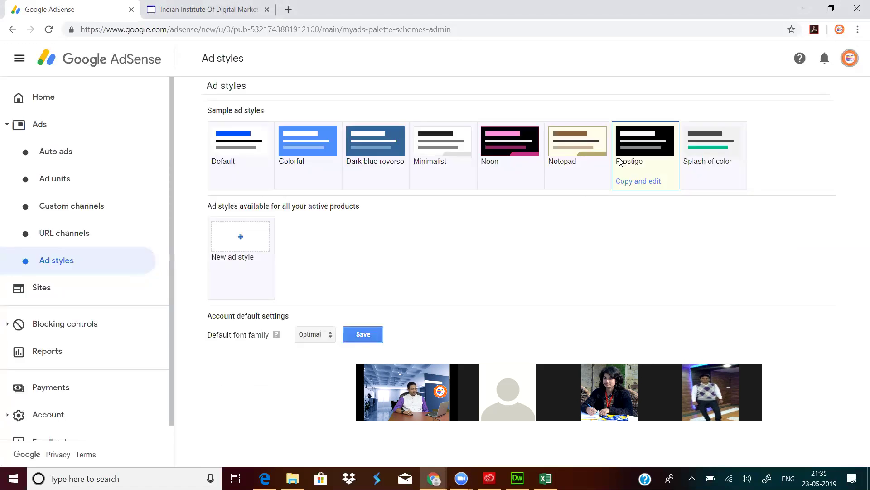
# - View the Sites page, and open the YouTube Host blocking controls for all sites at the advertiser URLs entry
pyautogui.click(64, 291)
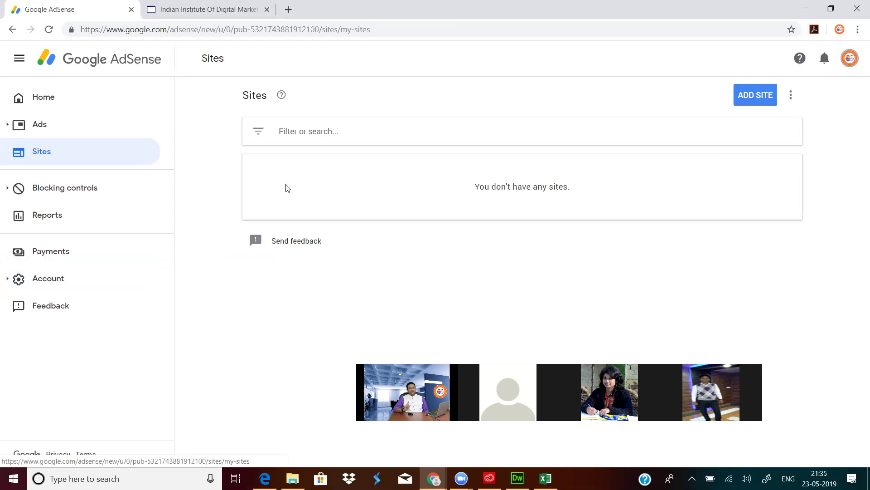
pyautogui.click(60, 194)
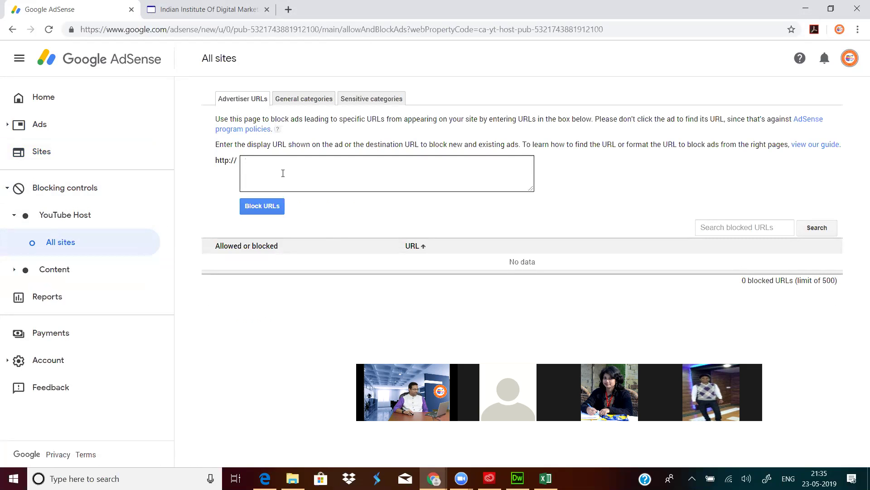
pyautogui.click(310, 104)
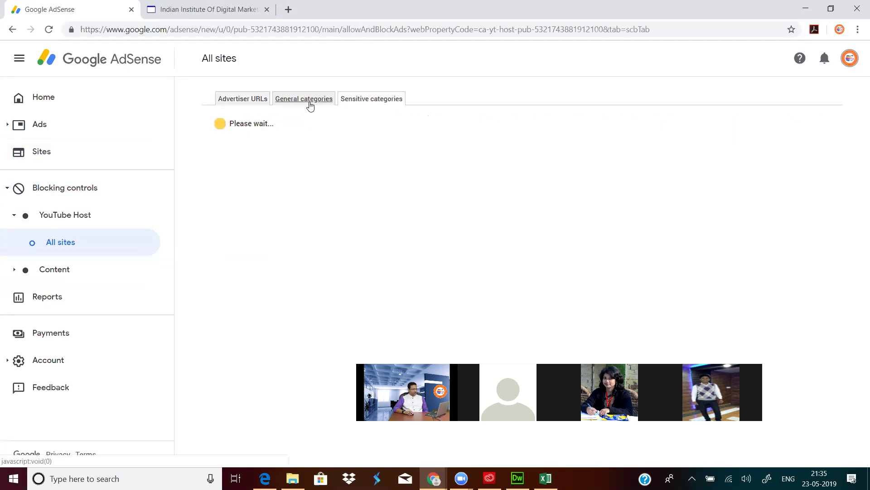
pyautogui.click(308, 104)
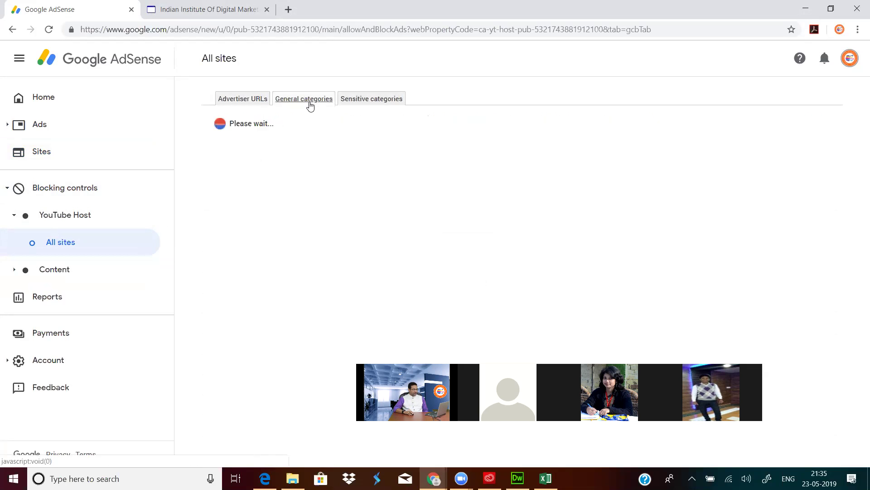
pyautogui.click(245, 103)
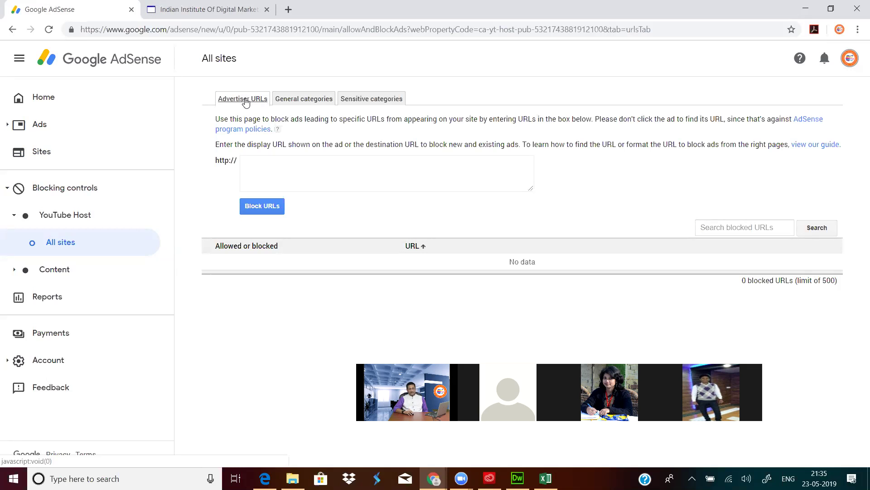
pyautogui.click(297, 188)
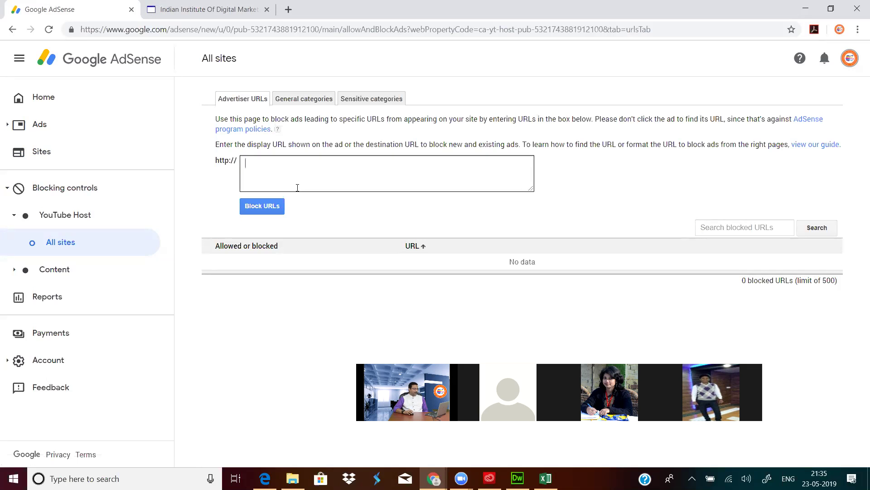
# - Show the general ad categories that can be allowed or blocked and look through the whole list
pyautogui.click(302, 101)
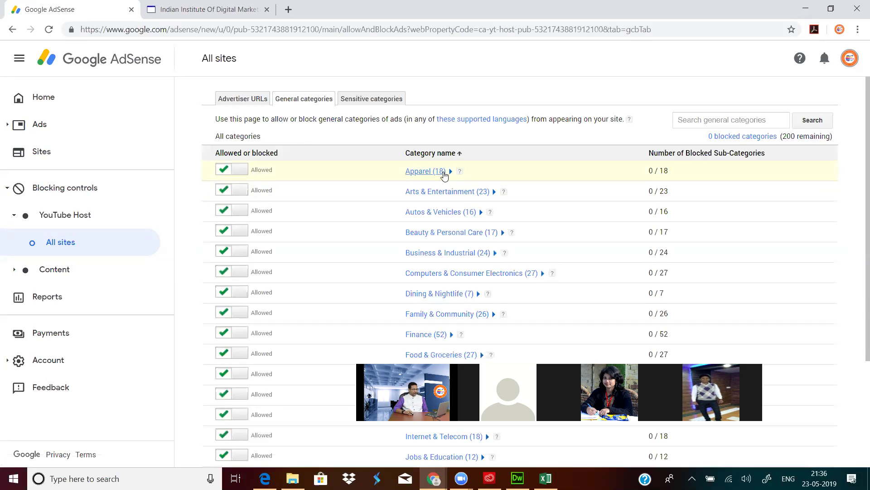
pyautogui.scroll(-1, 451, 281)
pyautogui.scroll(-3, 455, 300)
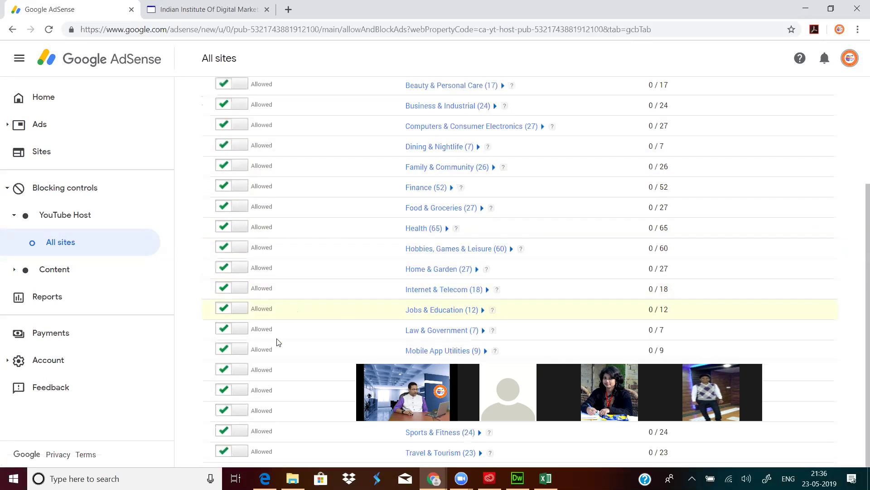
pyautogui.scroll(3, 451, 311)
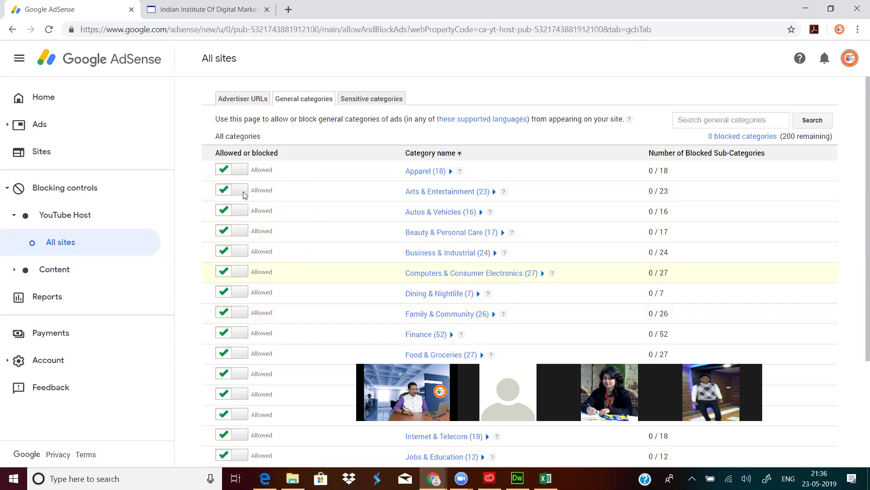
# - Block the Watches & Watch Accessories category under Apparel > Jewelry, and allow it again before returning to all categories
pyautogui.click(451, 172)
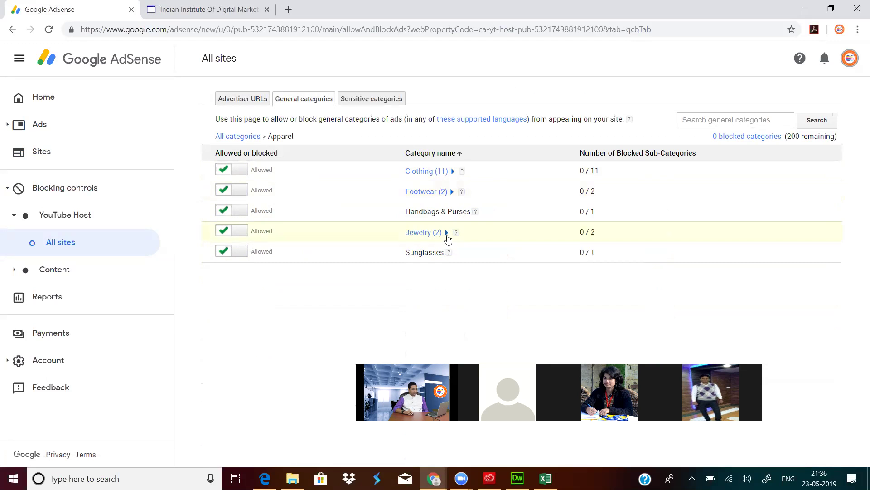
pyautogui.click(446, 233)
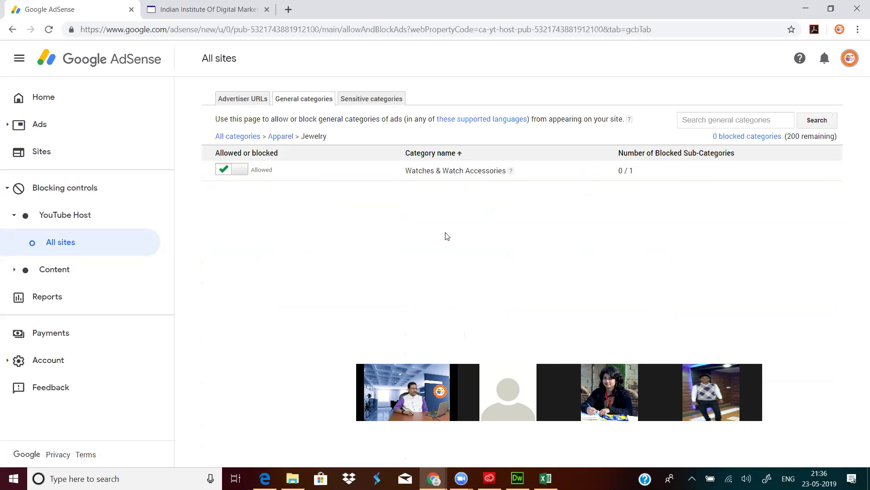
pyautogui.click(224, 169)
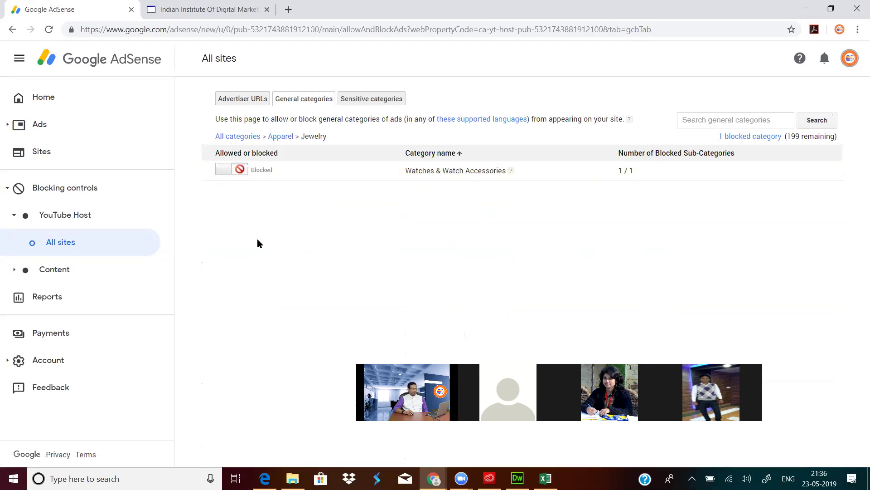
pyautogui.click(224, 171)
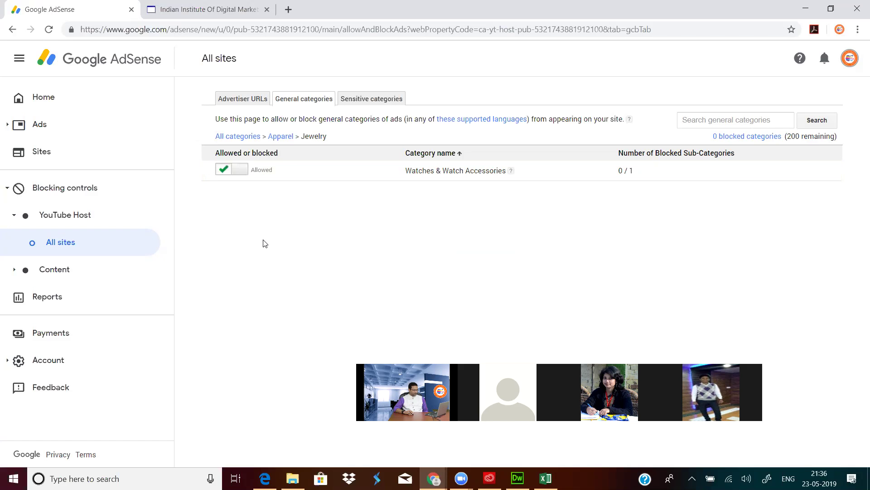
pyautogui.click(238, 137)
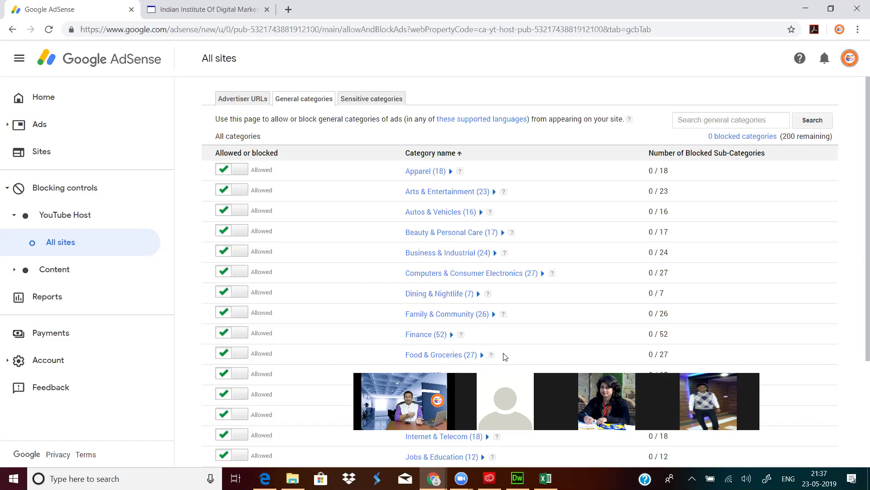
# - Search the web for "ajj tak" in a new browser tab and look through the Aaj Tak news site's homepage
pyautogui.click(288, 10)
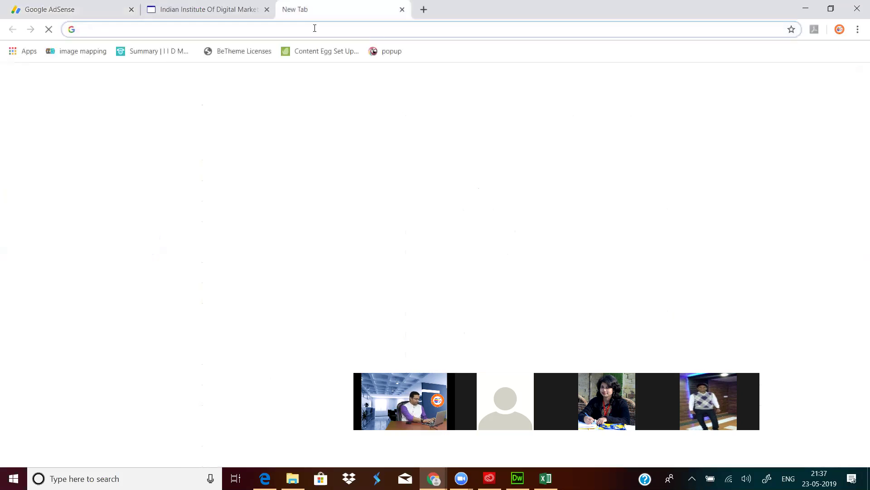
pyautogui.write('ajj')
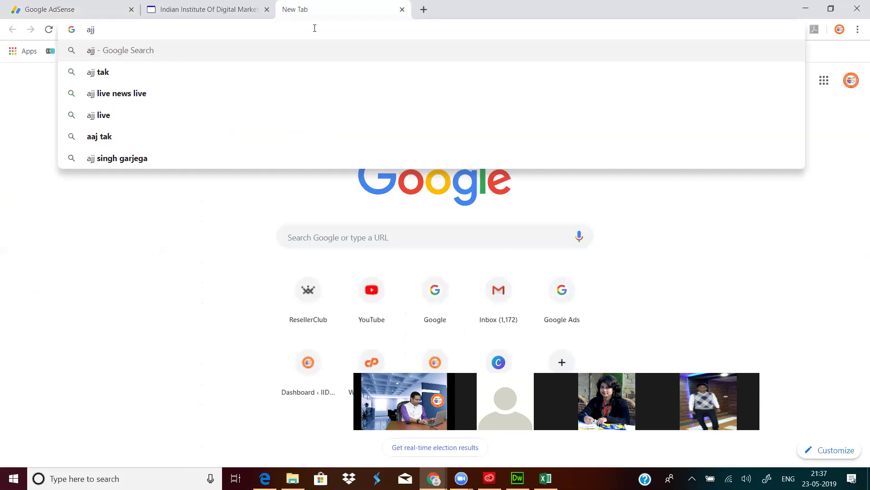
pyautogui.press('Down')
pyautogui.press('Return')
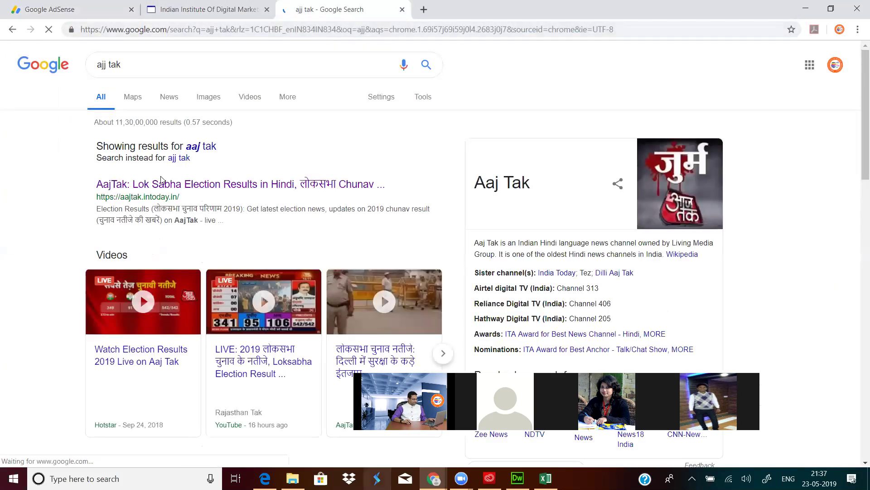
pyautogui.click(162, 184)
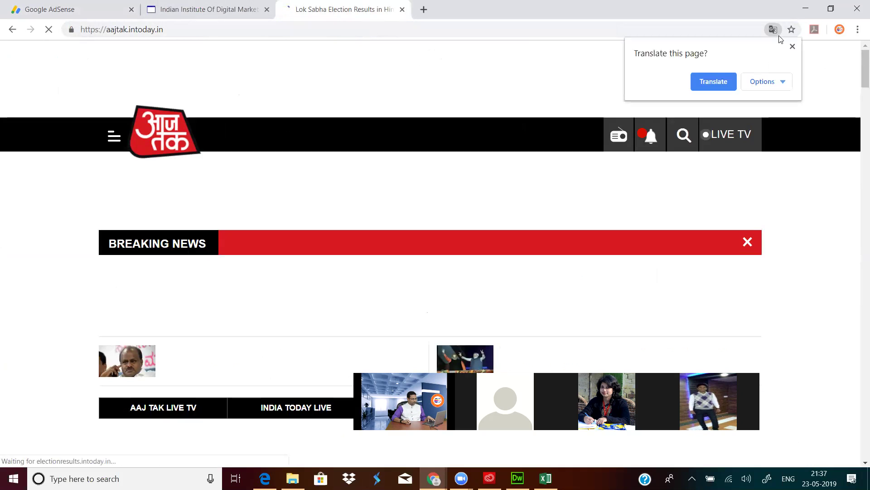
pyautogui.scroll(-6, 812, 222)
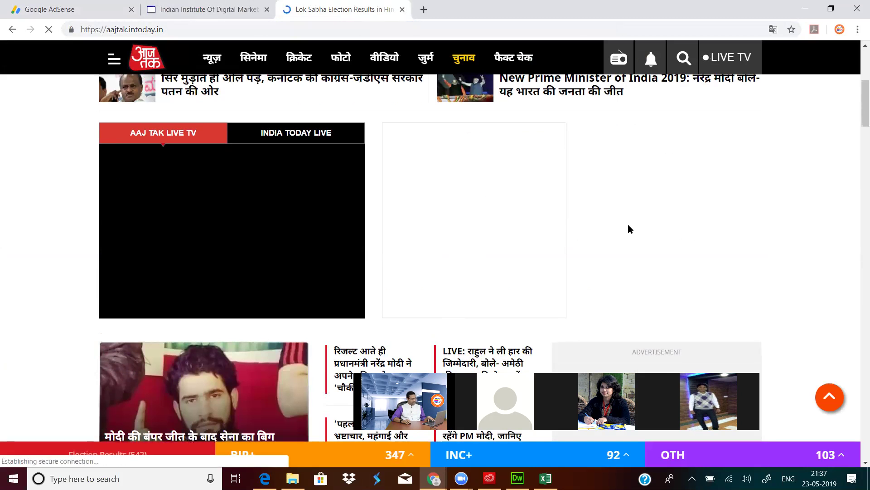
pyautogui.scroll(-5, 714, 217)
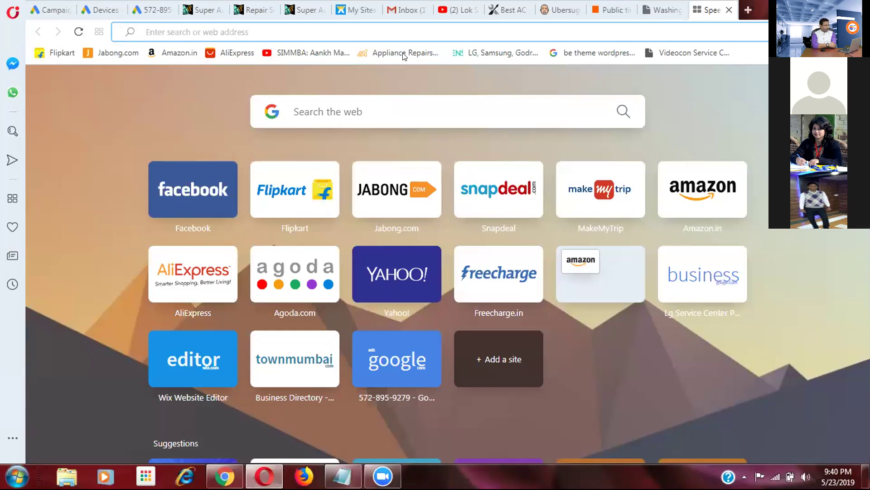
# - Search the web for "aaj tak" in the Opera browser and open the Aaj Tak news site
pyautogui.click(341, 102)
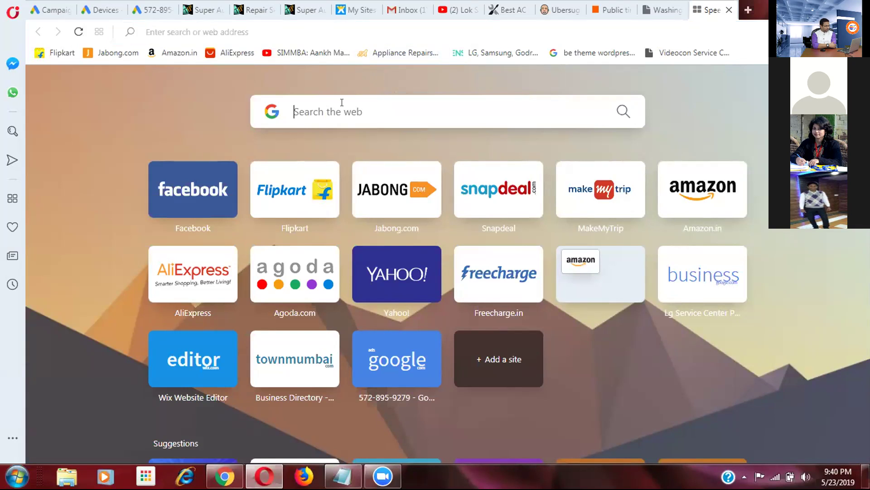
pyautogui.write('aaj')
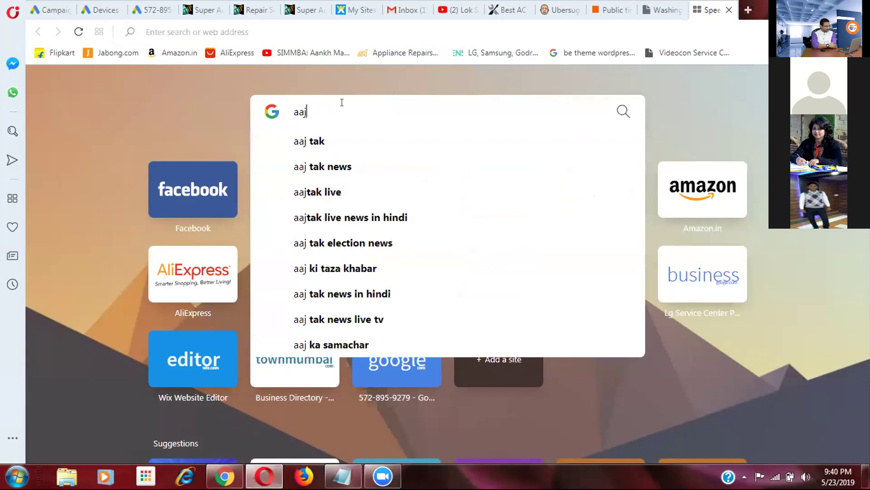
pyautogui.click(324, 139)
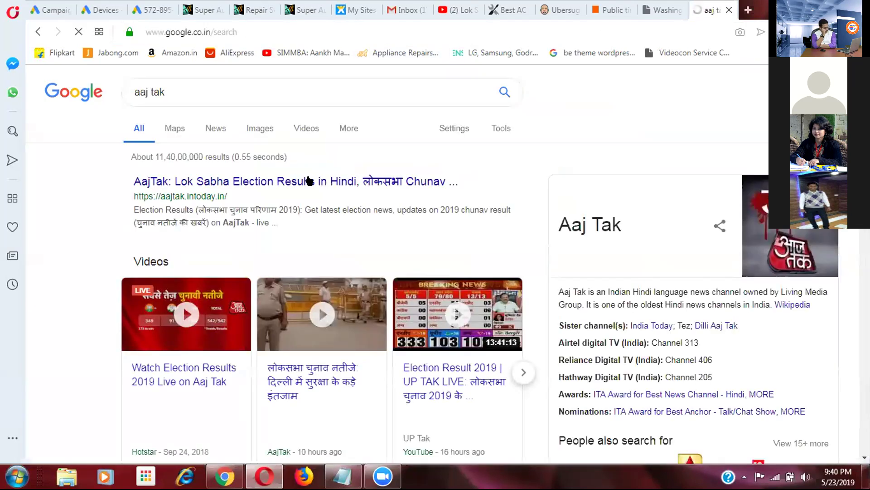
pyautogui.click(308, 181)
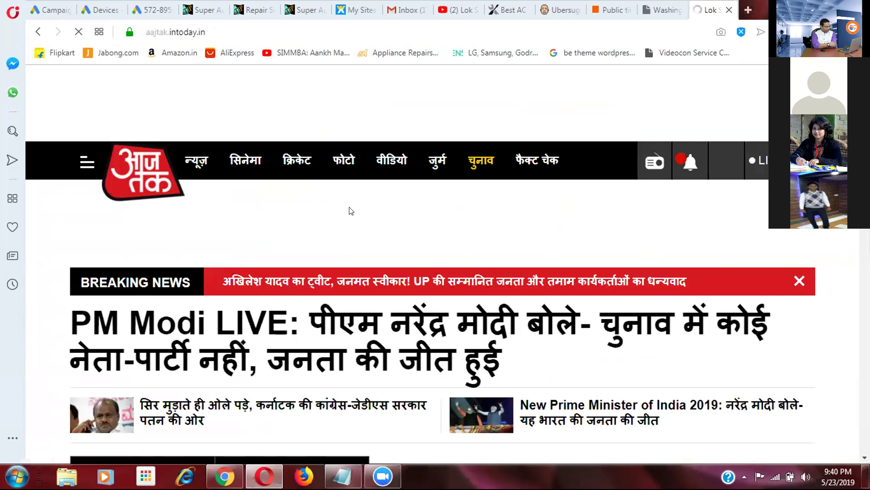
# - Examine the Aaj Tak homepage from the breaking news header to the news sections for displayed ads
pyautogui.scroll(-4, 390, 230)
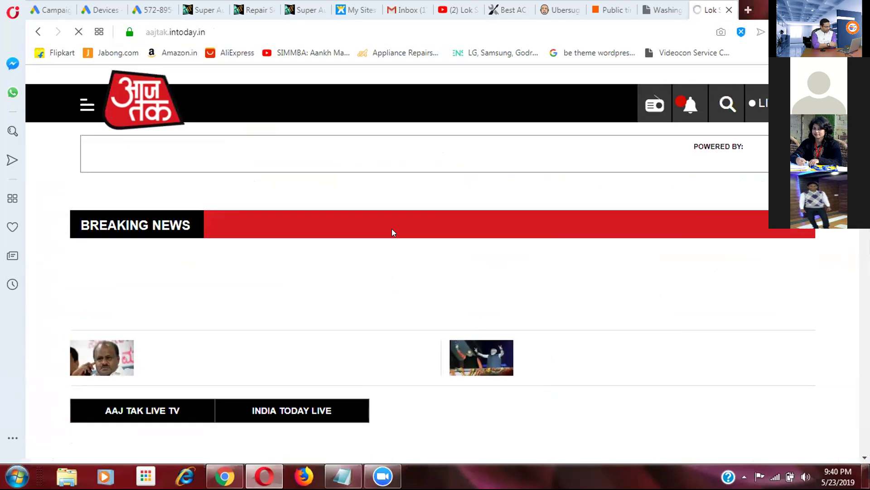
pyautogui.scroll(-4, 393, 233)
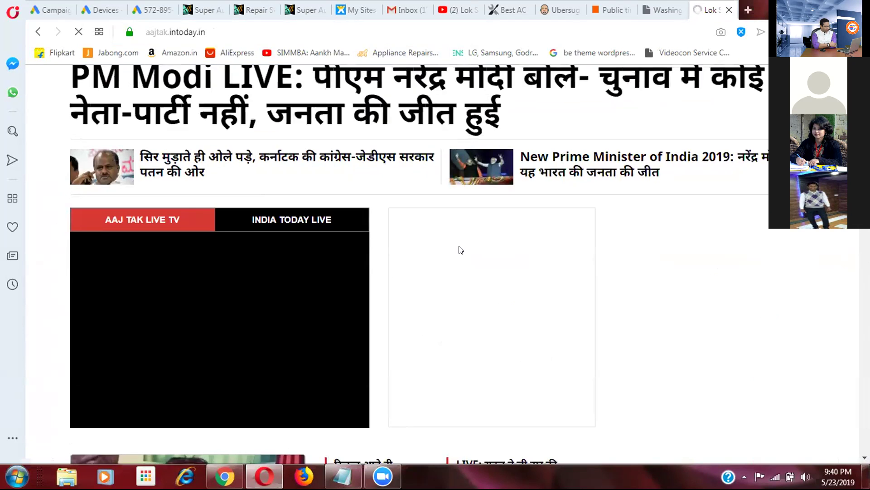
pyautogui.scroll(-1, 460, 250)
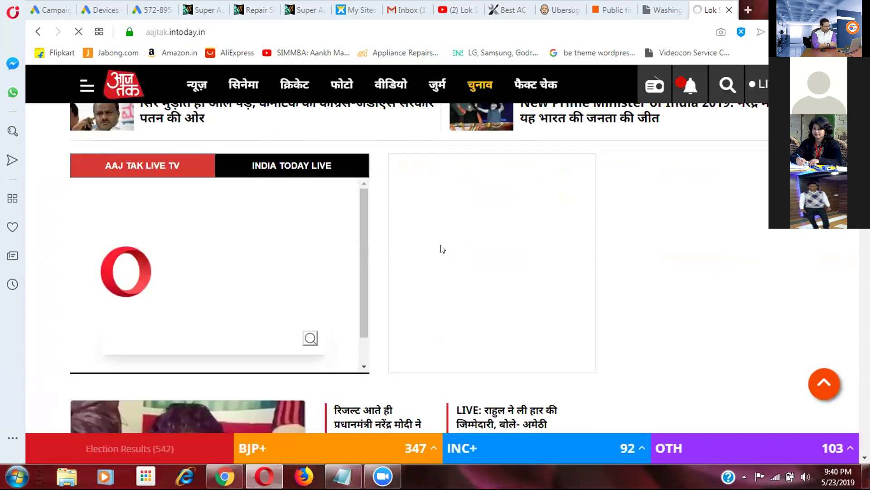
pyautogui.scroll(-7, 443, 252)
pyautogui.scroll(-10, 444, 253)
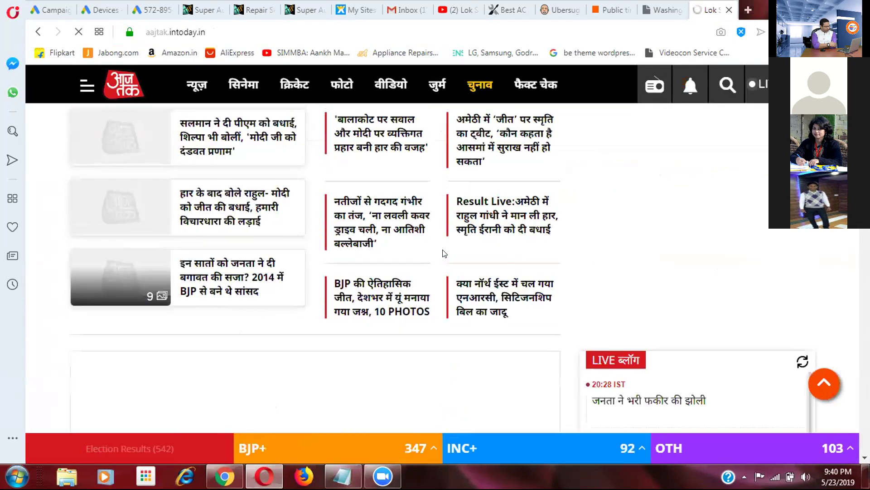
pyautogui.scroll(-10, 444, 253)
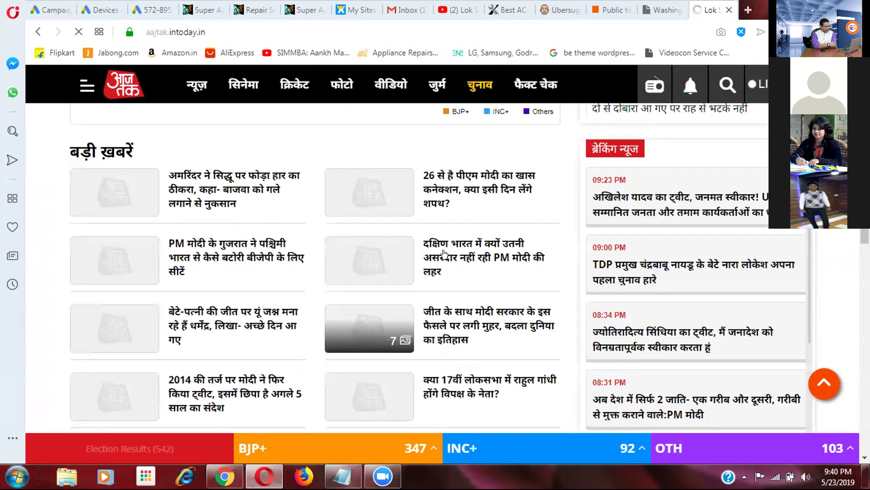
pyautogui.scroll(8, 444, 253)
pyautogui.scroll(10, 444, 253)
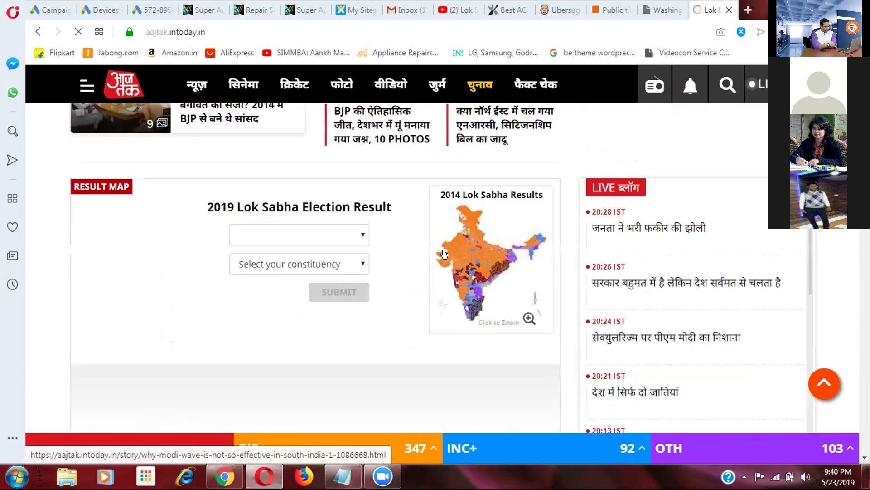
pyautogui.scroll(6, 451, 264)
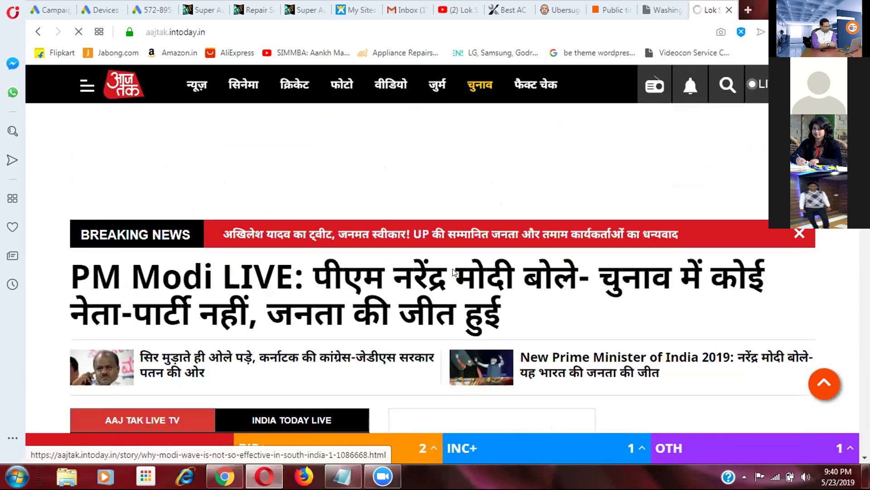
pyautogui.scroll(-7, 453, 269)
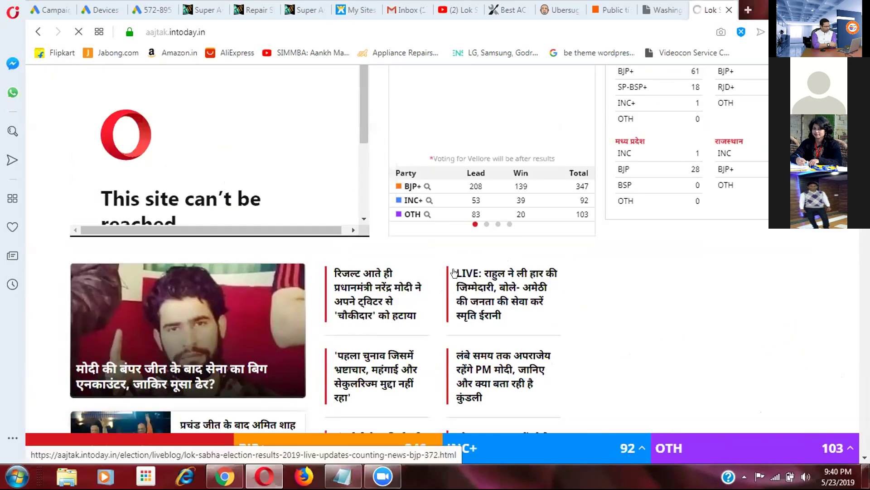
pyautogui.scroll(4, 454, 272)
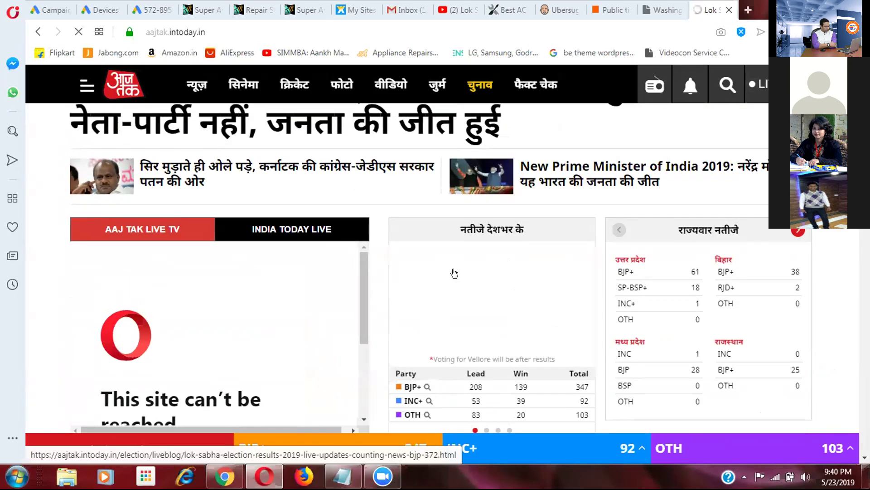
# - Examine the Aaj Tak homepage from the election results to the बड़ी ख़बरें news list and back to the header for displayed ads
pyautogui.scroll(-4, 454, 272)
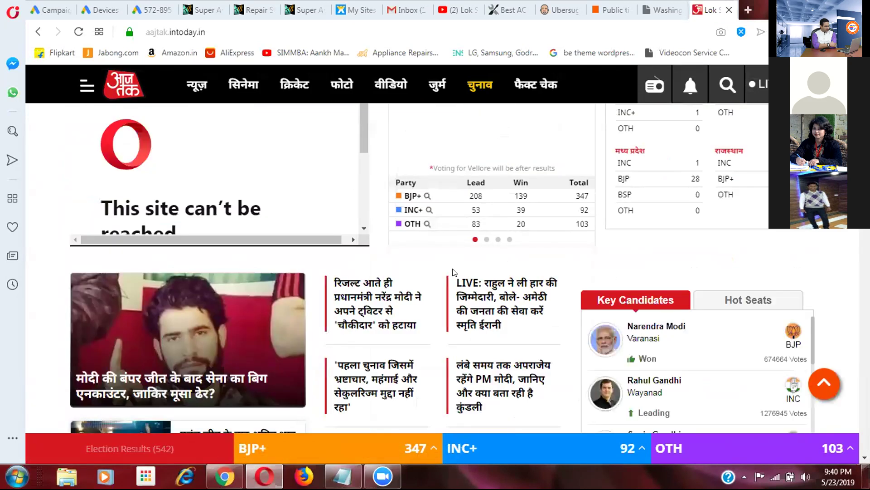
pyautogui.scroll(-8, 454, 272)
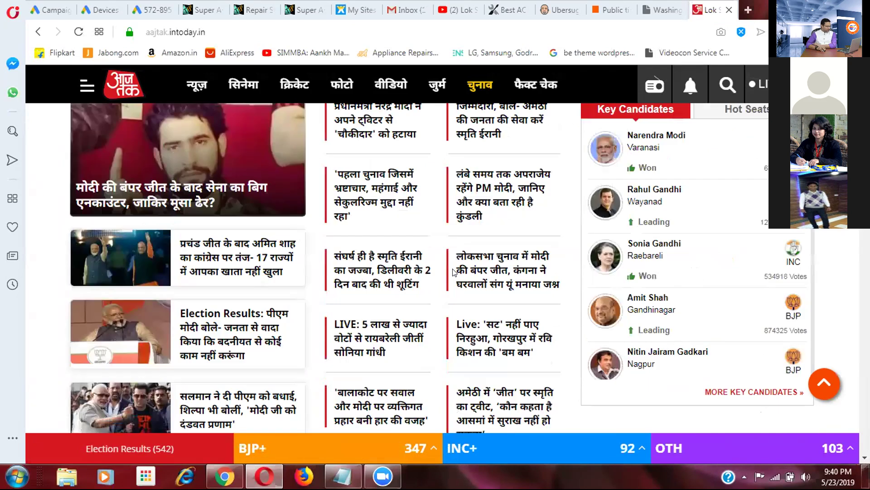
pyautogui.scroll(-5, 454, 273)
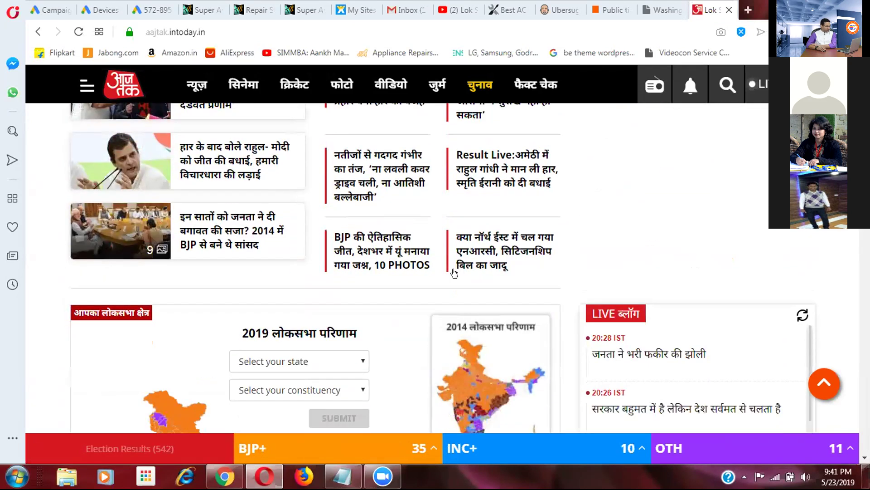
pyautogui.scroll(-4, 454, 273)
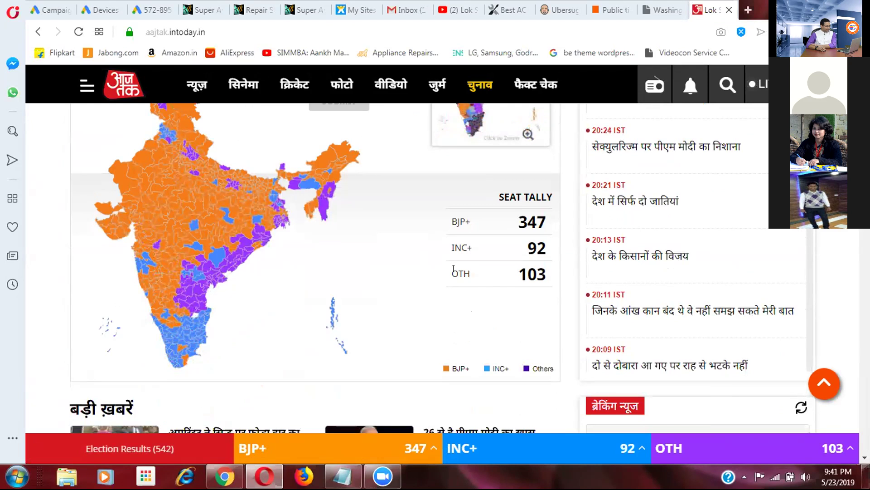
pyautogui.scroll(-6, 453, 269)
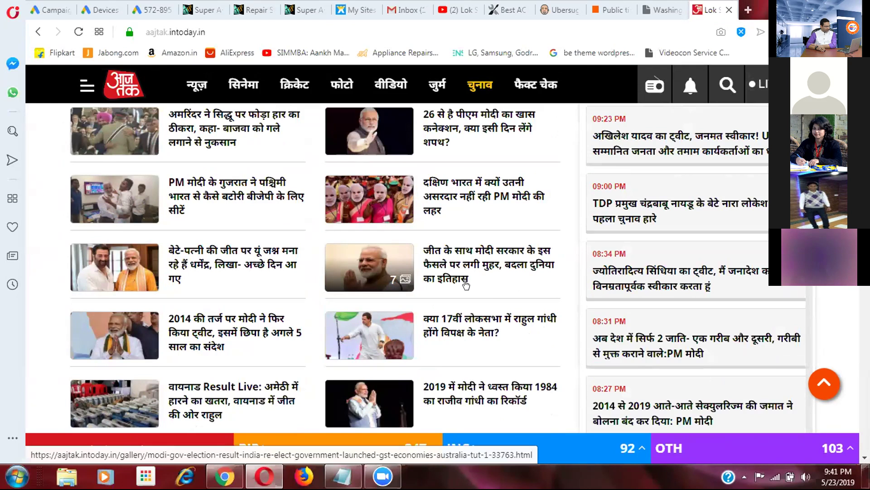
pyautogui.scroll(6, 453, 267)
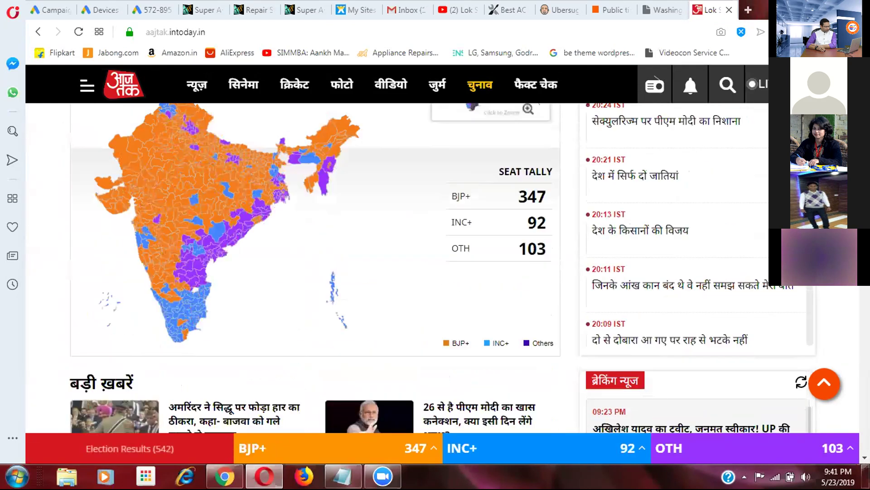
pyautogui.scroll(6, 315, 267)
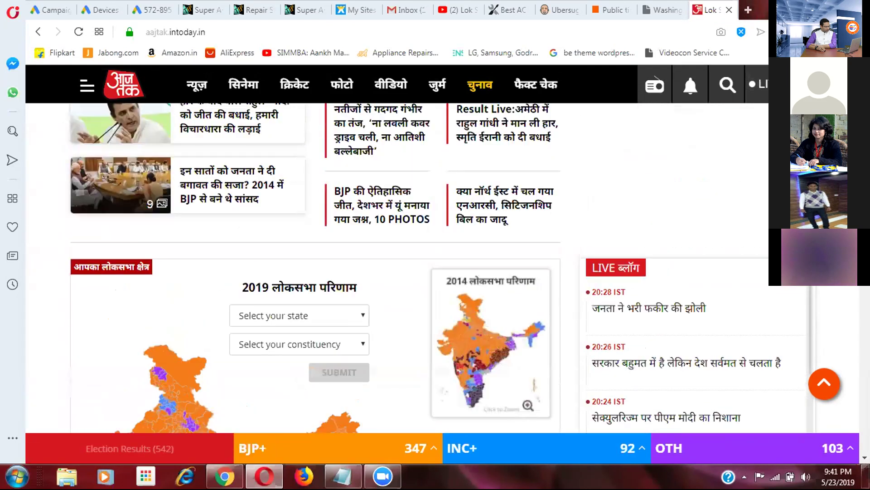
pyautogui.scroll(7, 315, 267)
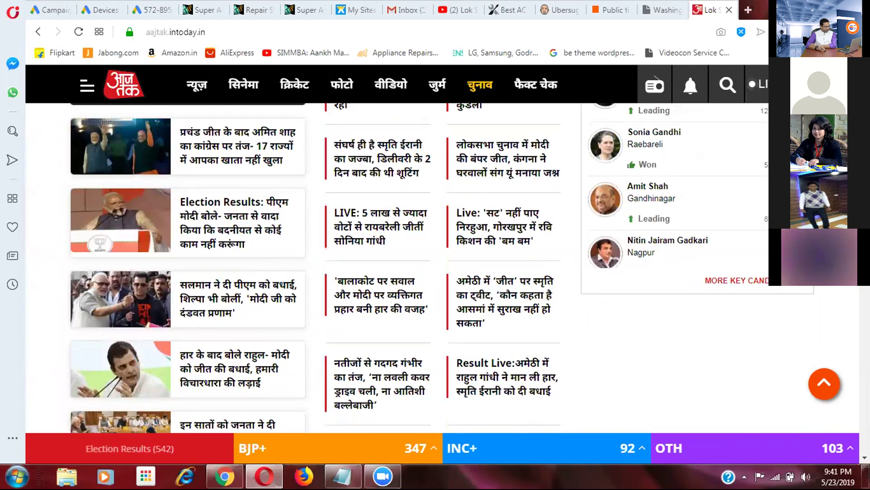
pyautogui.scroll(7, 420, 267)
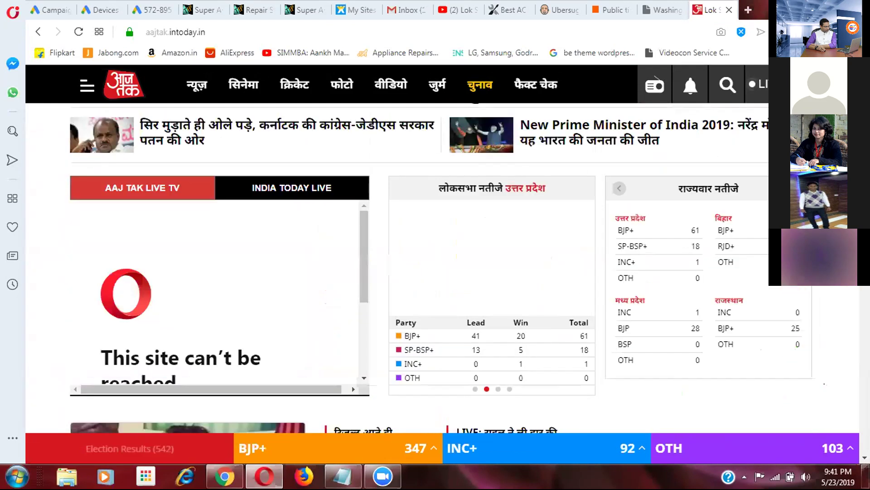
pyautogui.scroll(3, 419, 267)
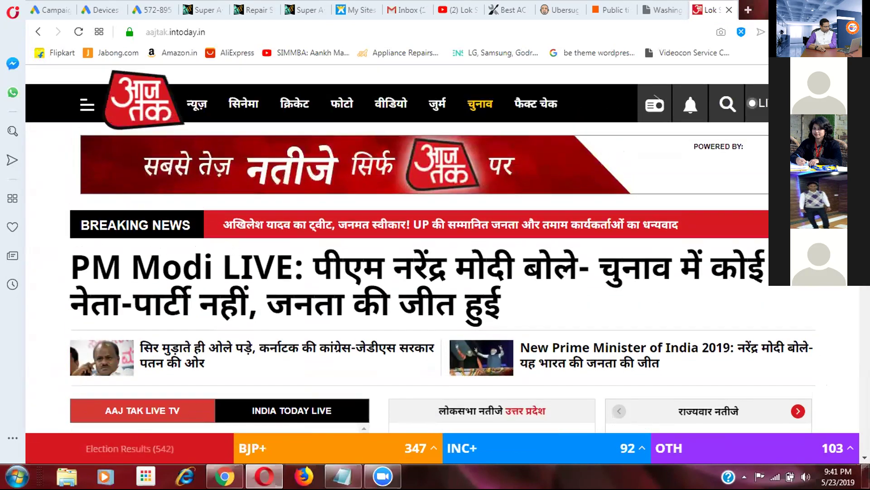
# - Check the upper homepage sections for ads and read the full message inside the Aaj Tak Live TV frame
pyautogui.scroll(-2, 61, 111)
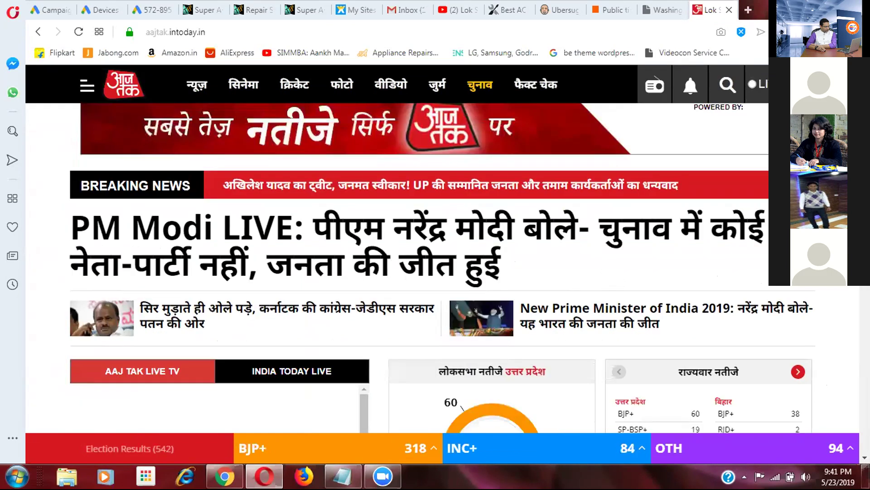
pyautogui.scroll(-1, 420, 268)
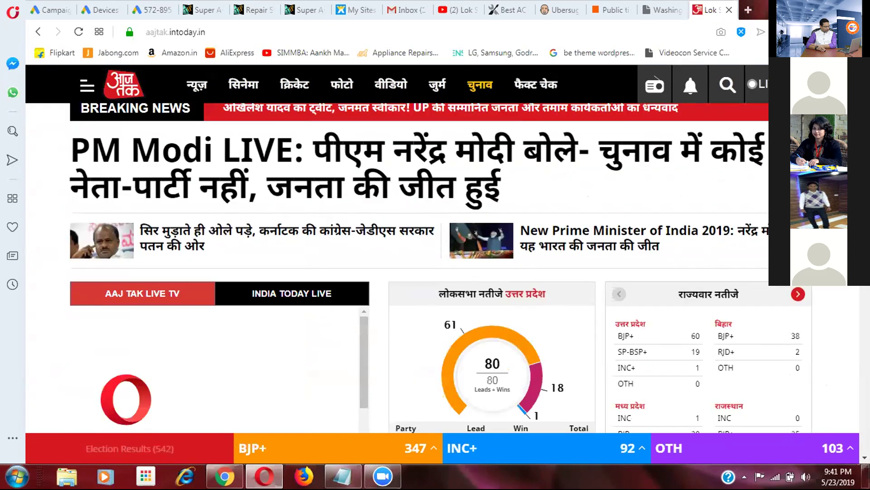
pyautogui.scroll(3, 419, 267)
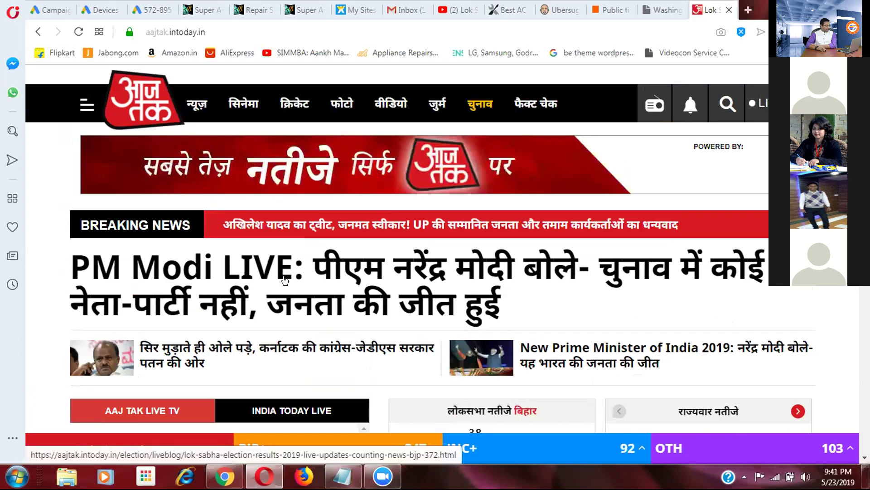
pyautogui.scroll(-4, 305, 276)
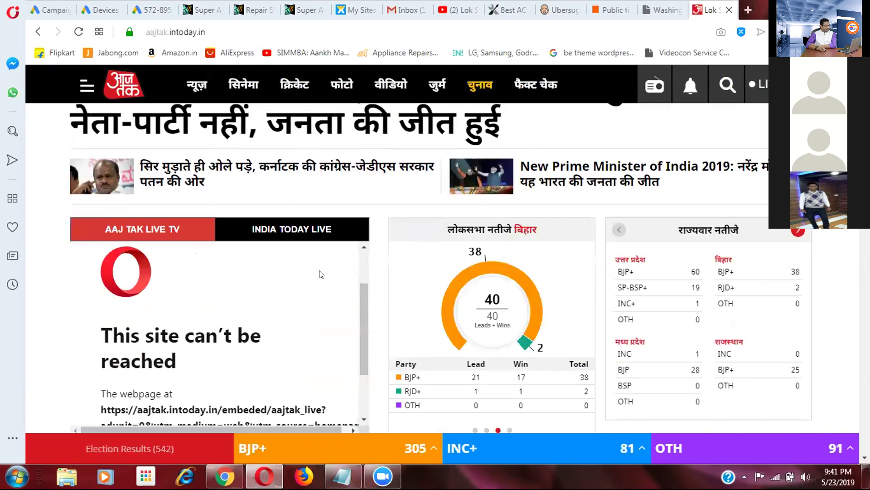
pyautogui.scroll(-2, 357, 263)
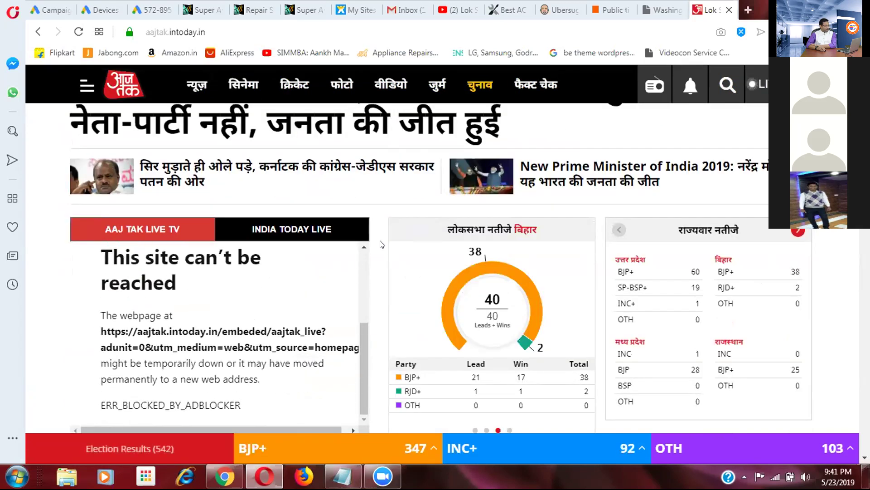
pyautogui.scroll(-5, 381, 245)
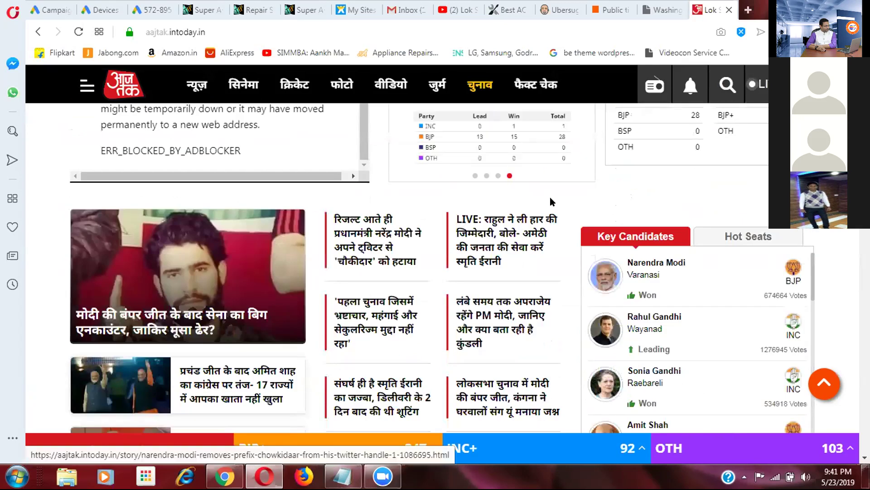
# - Turn off the browser's ad blocking for the Aaj Tak site and dismiss the ad blocker's settings
pyautogui.click(740, 31)
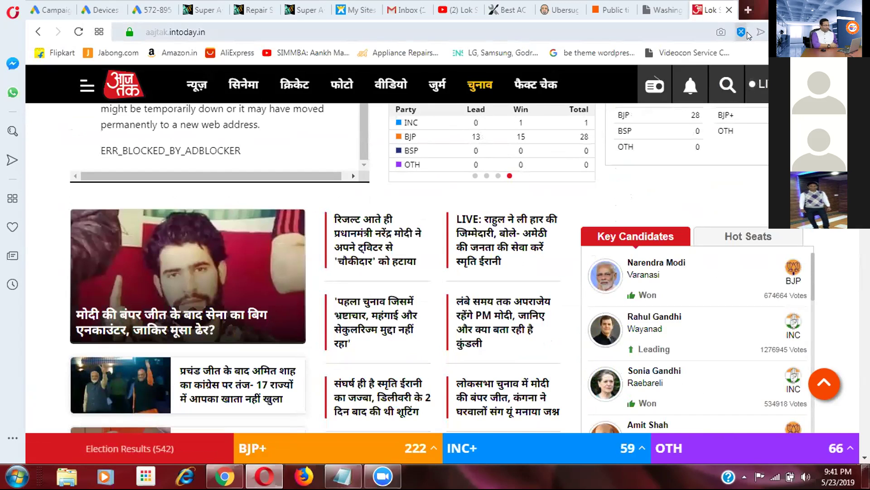
pyautogui.click(737, 32)
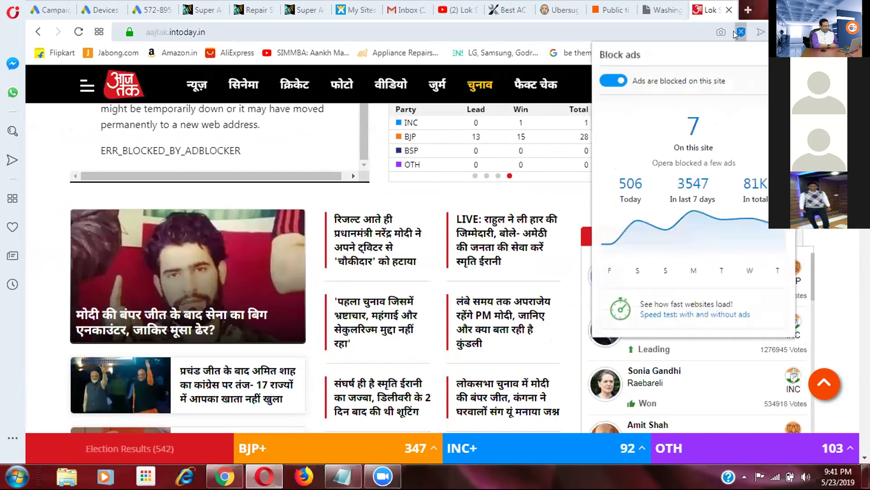
pyautogui.click(607, 83)
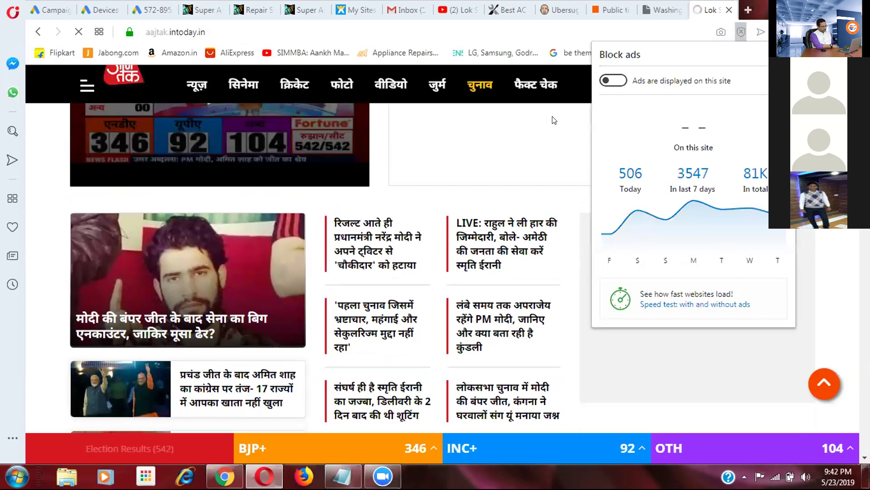
pyautogui.click(553, 123)
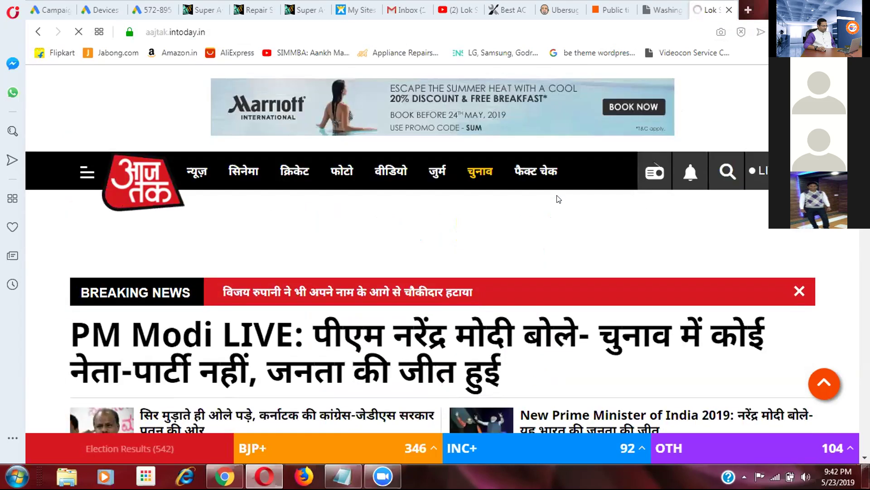
# - Examine the Aaj Tak homepage's ad placements from the header banner to the advertisement slot beside the headlines, reloading the page once
pyautogui.scroll(-5, 559, 199)
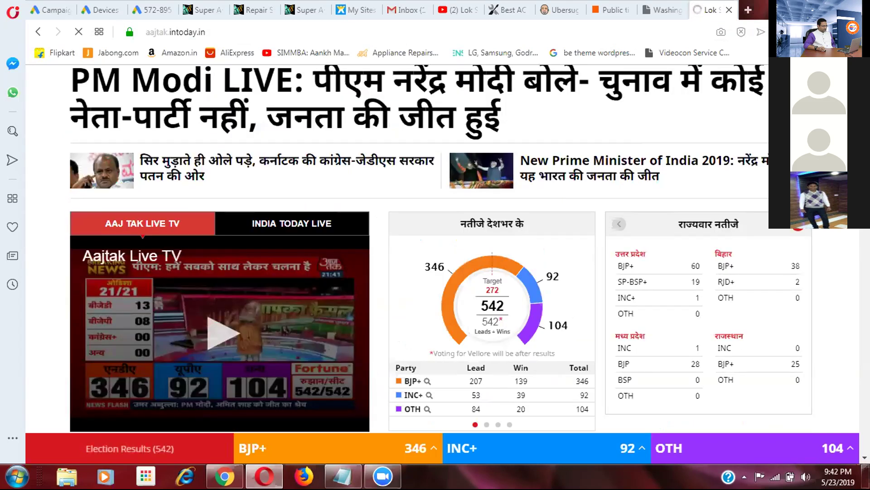
pyautogui.scroll(-2, 397, 249)
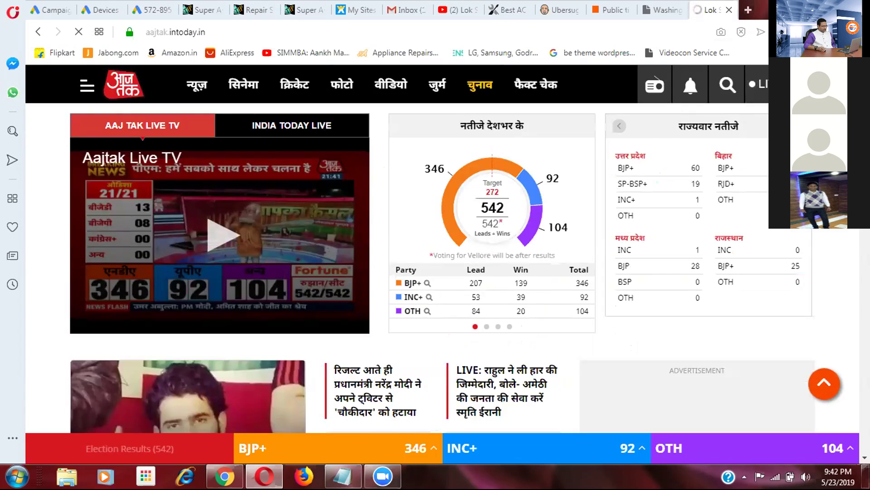
pyautogui.scroll(-5, 397, 248)
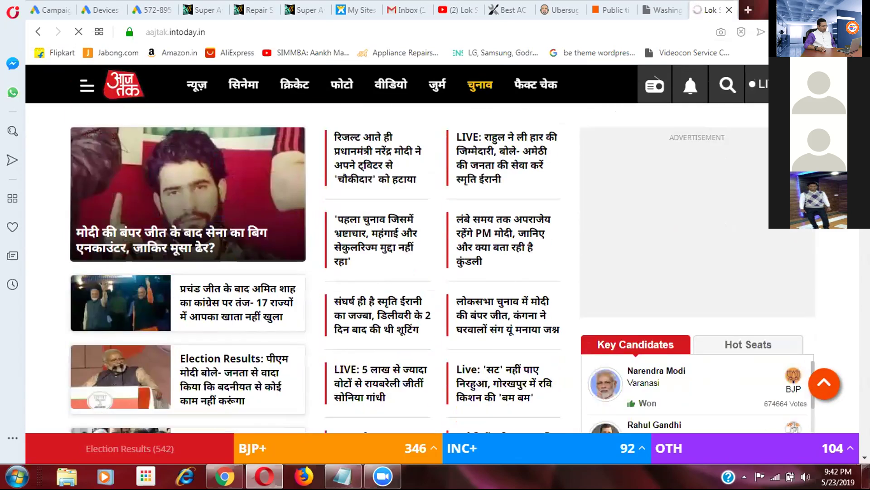
pyautogui.scroll(-1, 397, 249)
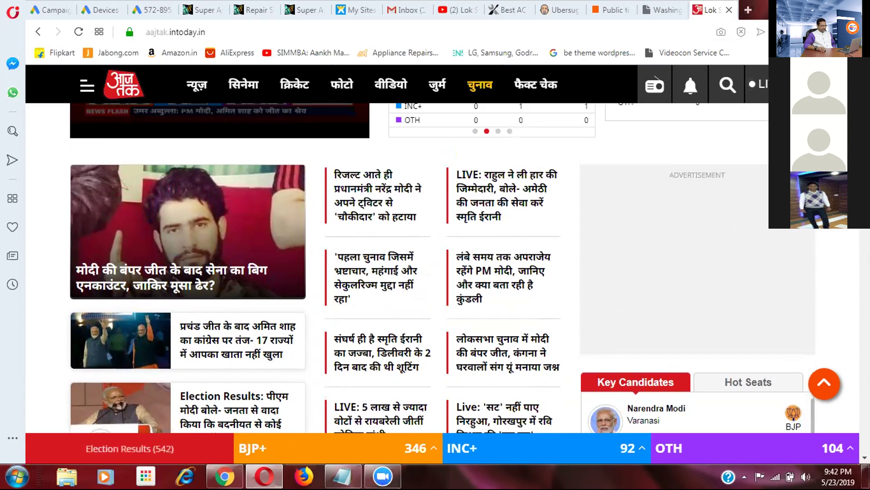
pyautogui.press('Home')
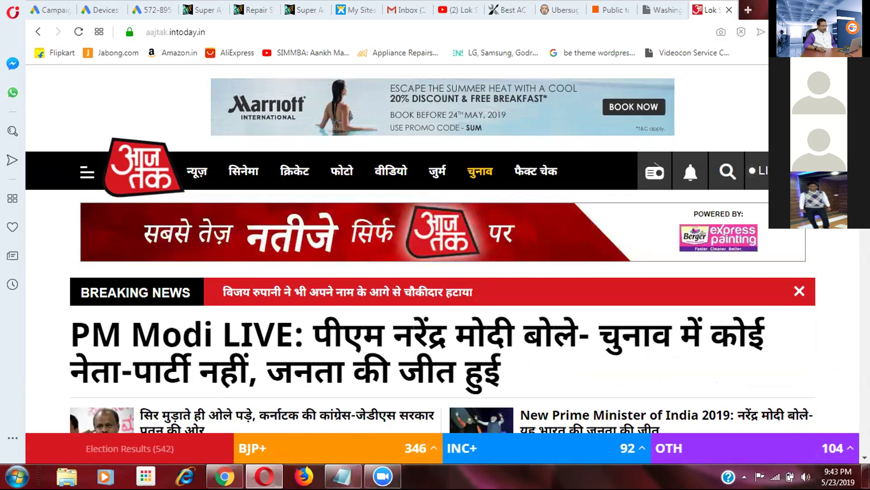
pyautogui.scroll(-1, 420, 249)
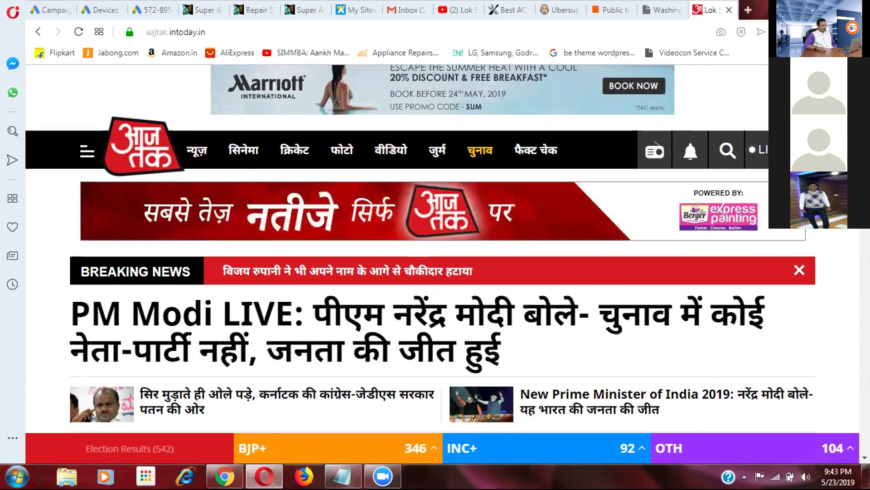
pyautogui.scroll(-4, 420, 249)
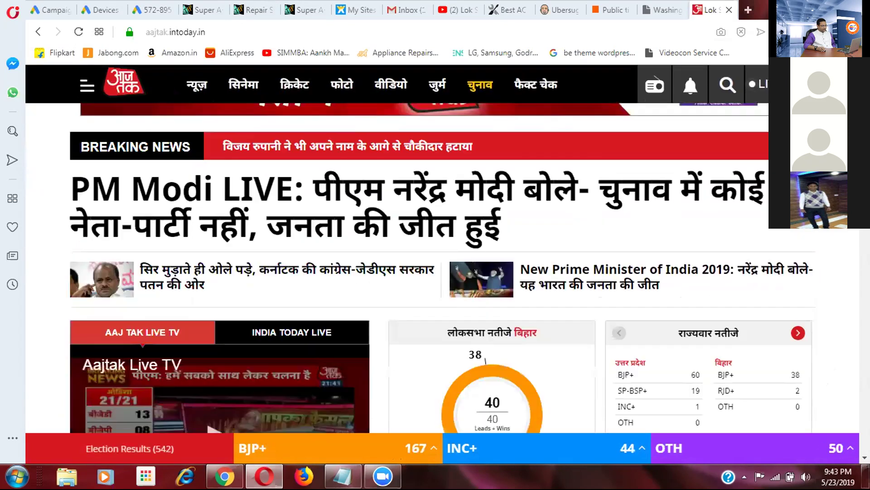
pyautogui.scroll(-6, 420, 268)
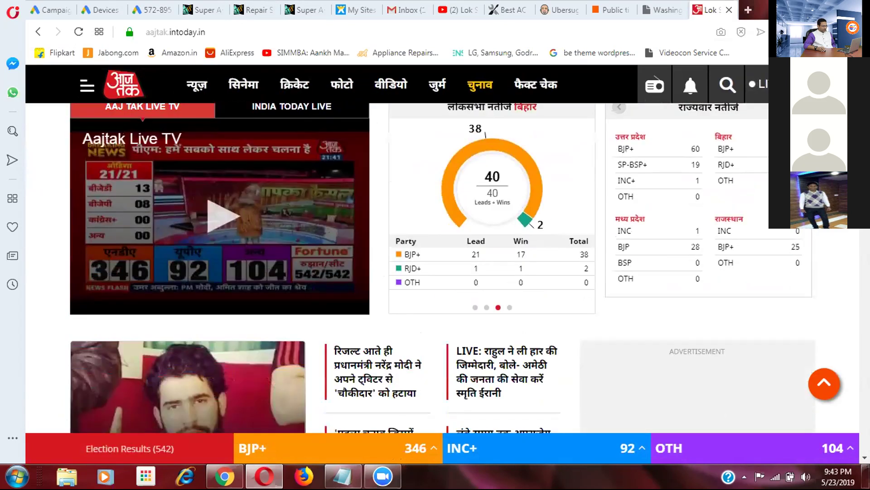
pyautogui.scroll(-1, 635, 148)
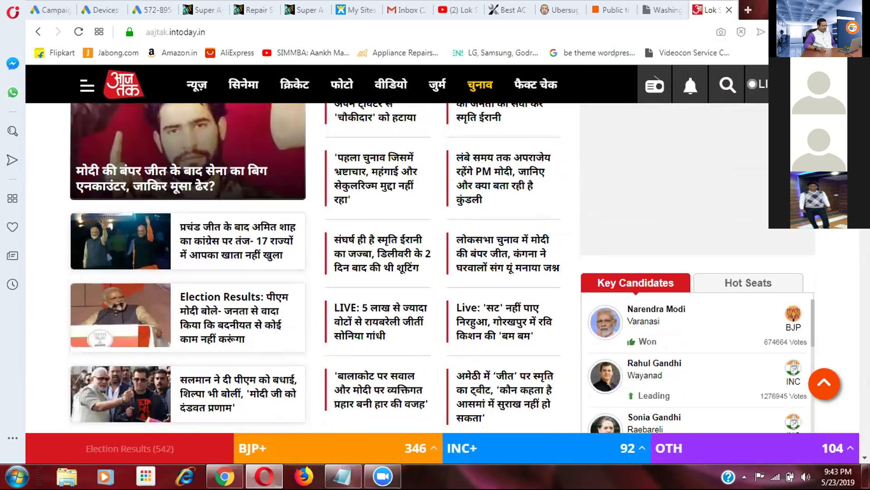
pyautogui.scroll(2, 420, 267)
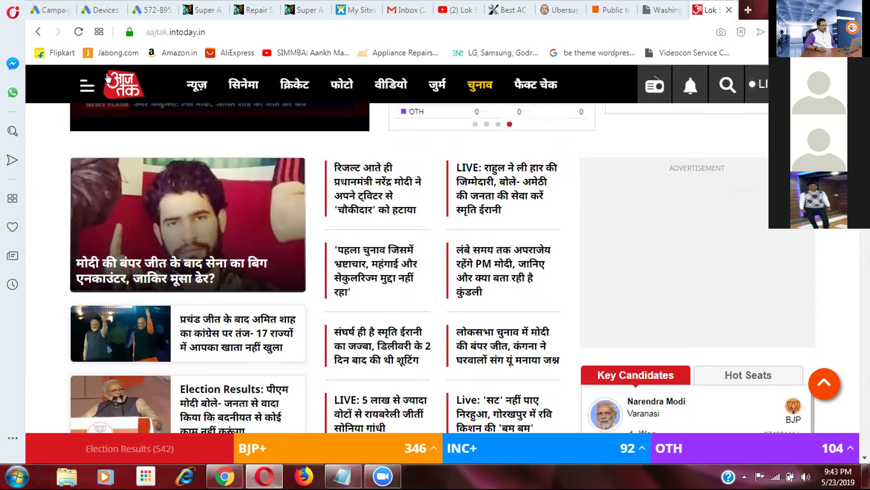
pyautogui.click(75, 33)
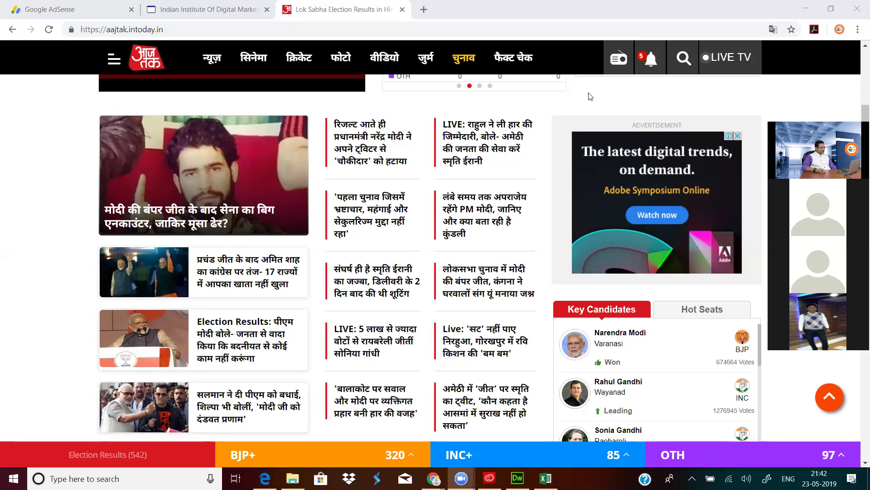
pyautogui.scroll(10, 590, 106)
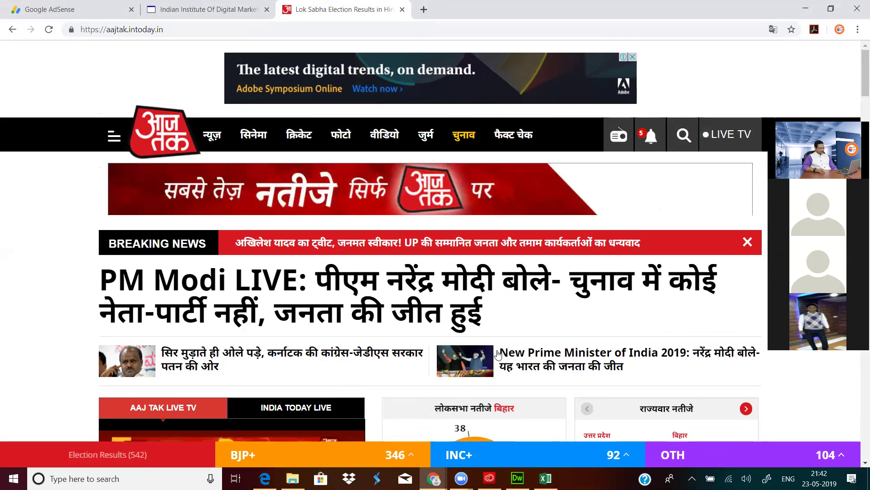
# - Switch back to Google AdSense and enable the Ad review center in the blocking controls for Content
pyautogui.click(106, 9)
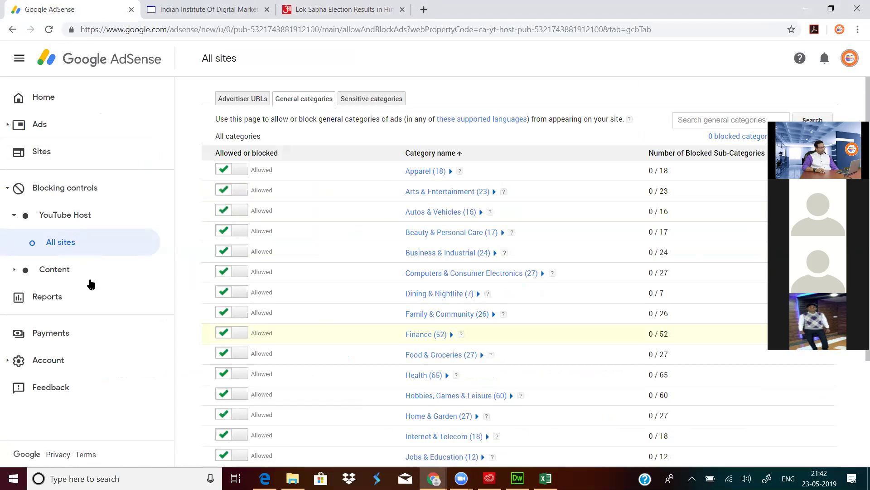
pyautogui.click(70, 272)
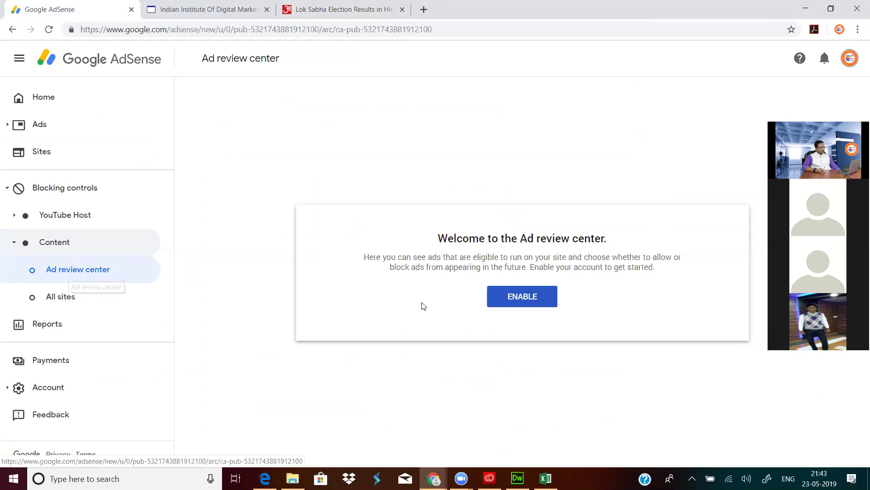
pyautogui.click(531, 301)
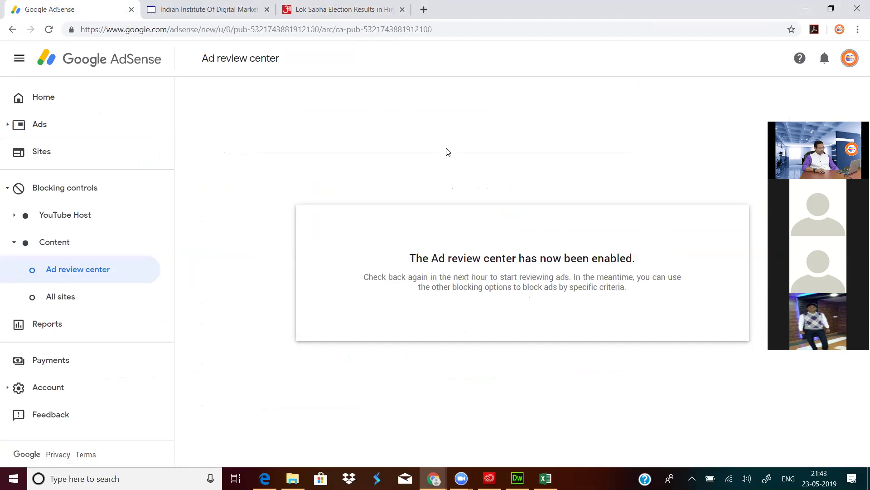
# - Reload the Ad review center, check its reviewed, blocked and unreviewed ads, and open the All sites blocking controls for Content
pyautogui.press('F5')
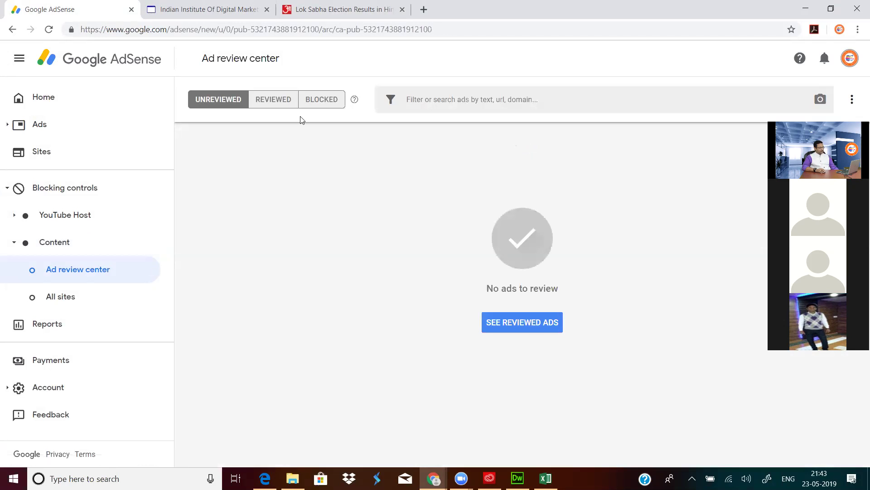
pyautogui.click(283, 100)
pyautogui.click(324, 101)
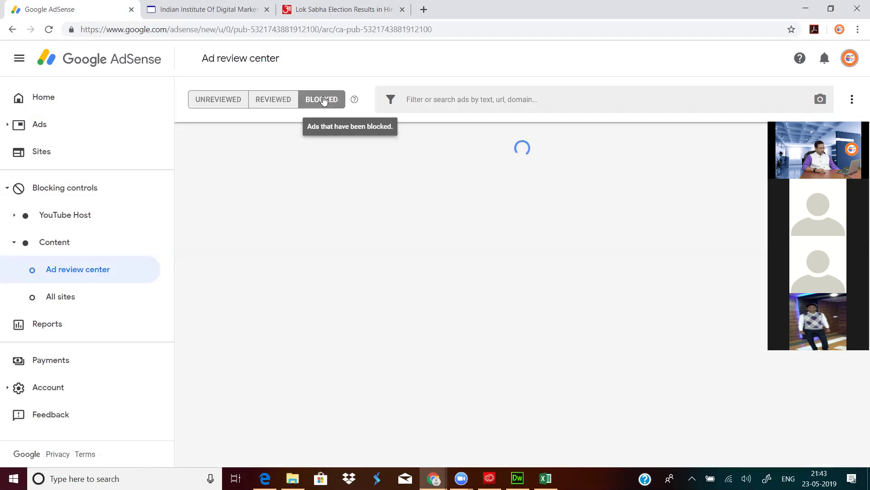
pyautogui.click(205, 108)
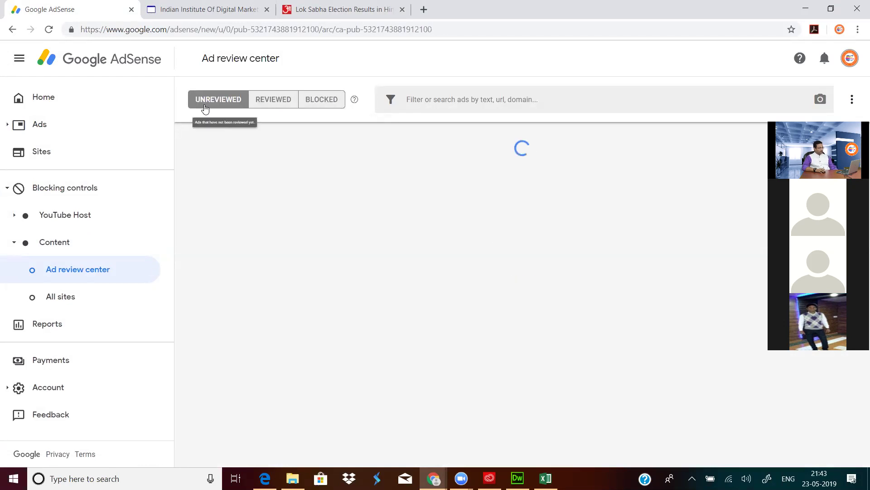
pyautogui.click(275, 99)
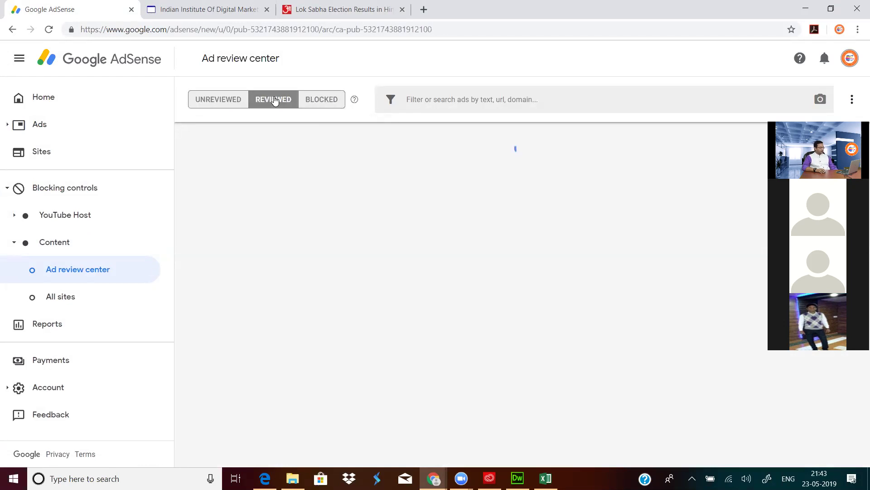
pyautogui.click(90, 300)
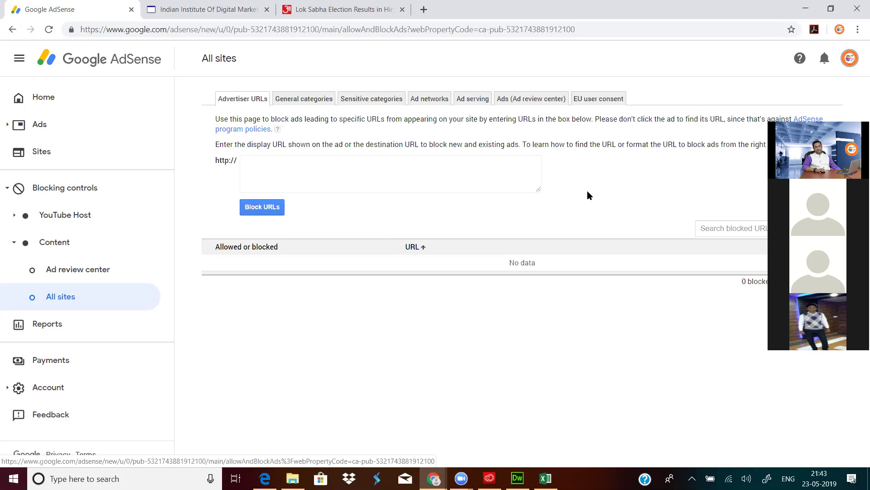
# - Look over the Payments page, from the earnings and payment threshold to the transactions, payment method and settings
pyautogui.click(69, 360)
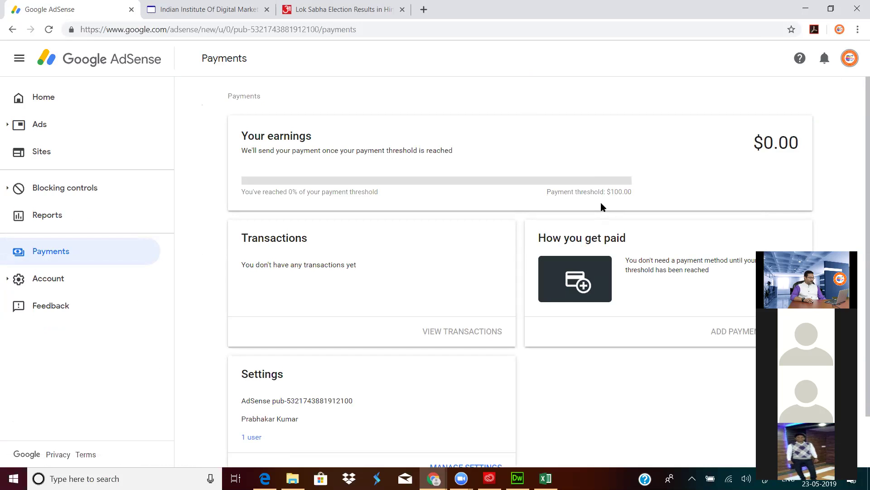
pyautogui.scroll(-2, 607, 216)
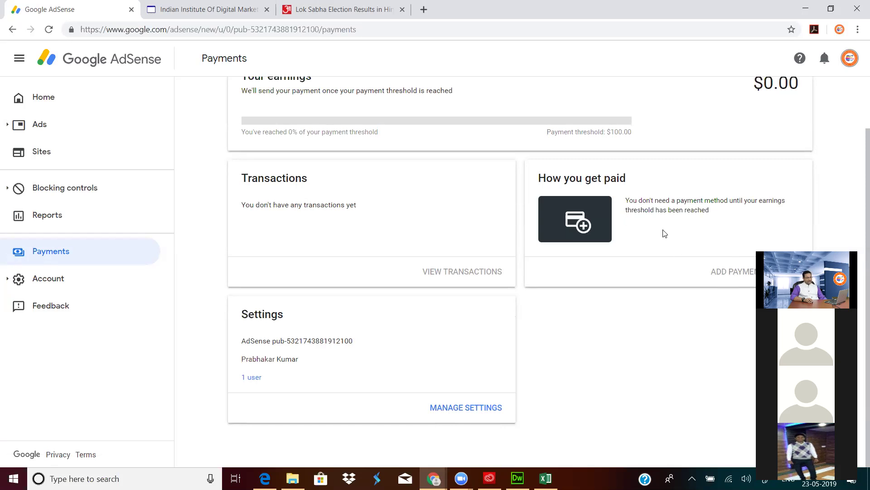
pyautogui.scroll(2, 665, 233)
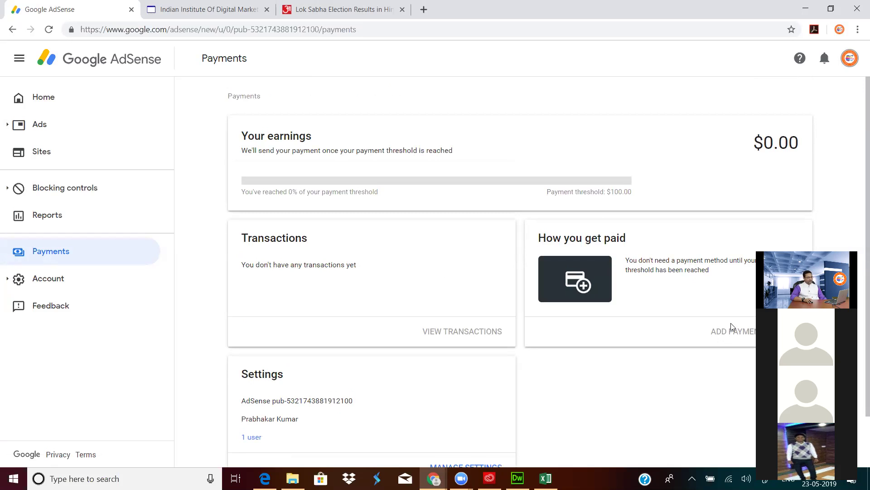
# - View the account information in the Account settings
pyautogui.click(56, 282)
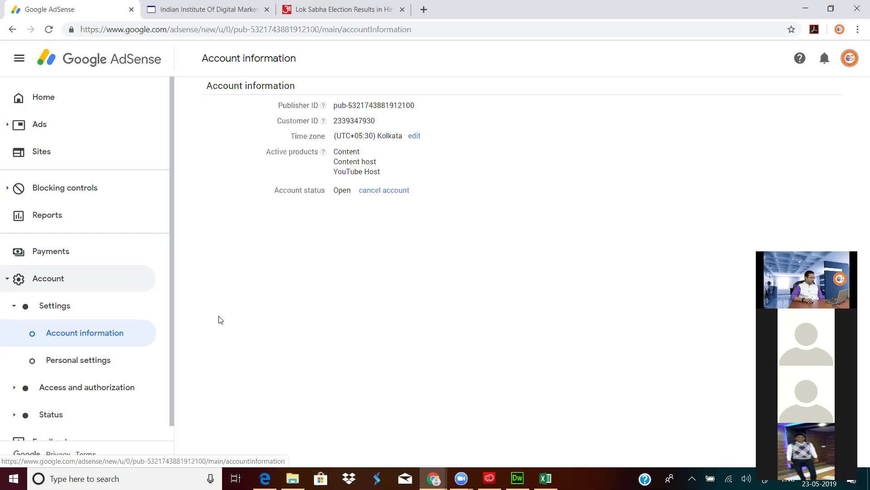
pyautogui.scroll(-1, 69, 367)
pyautogui.scroll(1, 75, 384)
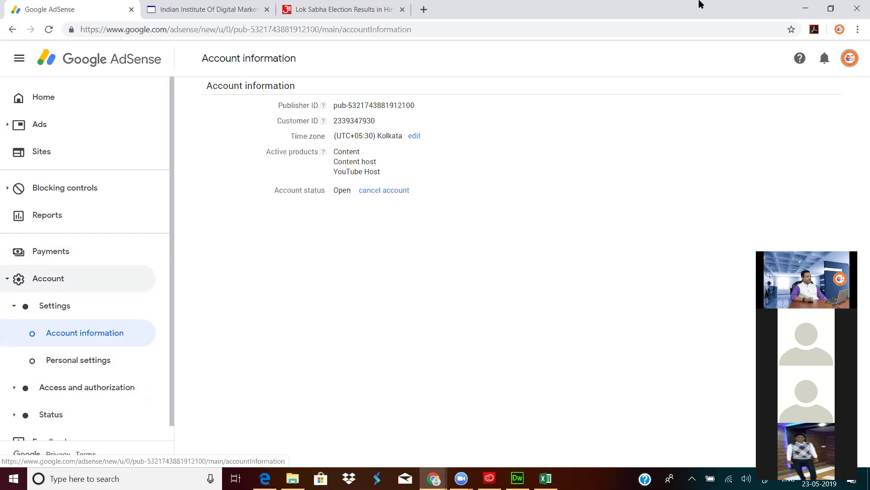
# - Return to the Content blocking controls, view the Ad review center, and open and cancel the feedback form
pyautogui.click(69, 195)
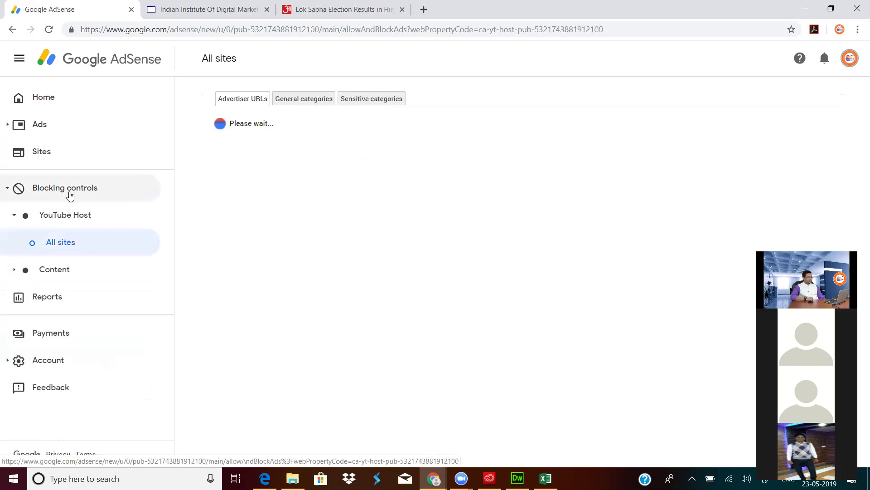
pyautogui.click(62, 271)
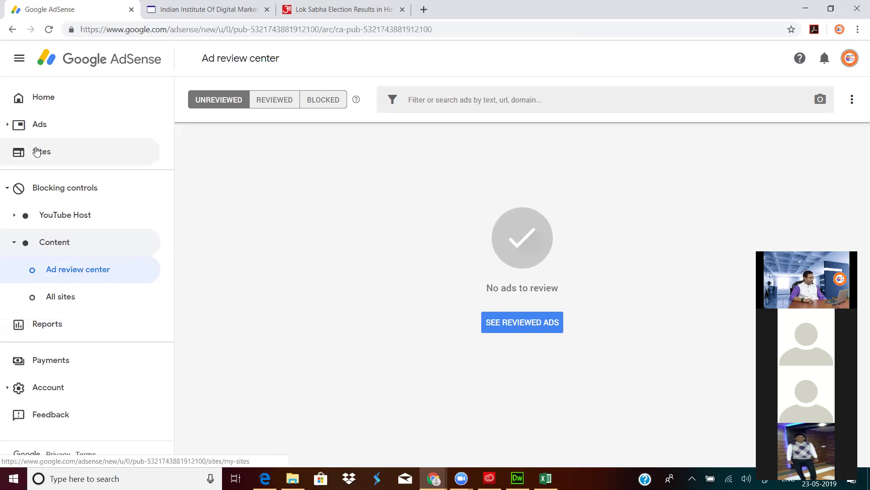
pyautogui.click(61, 417)
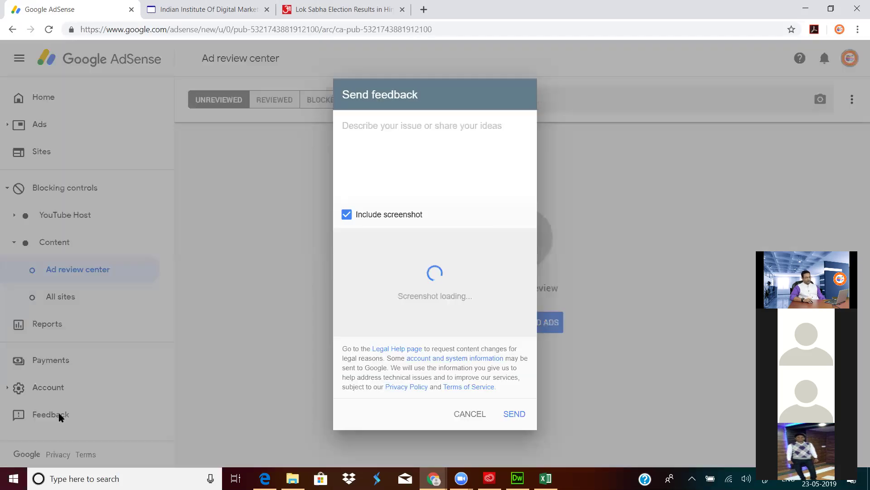
pyautogui.click(469, 414)
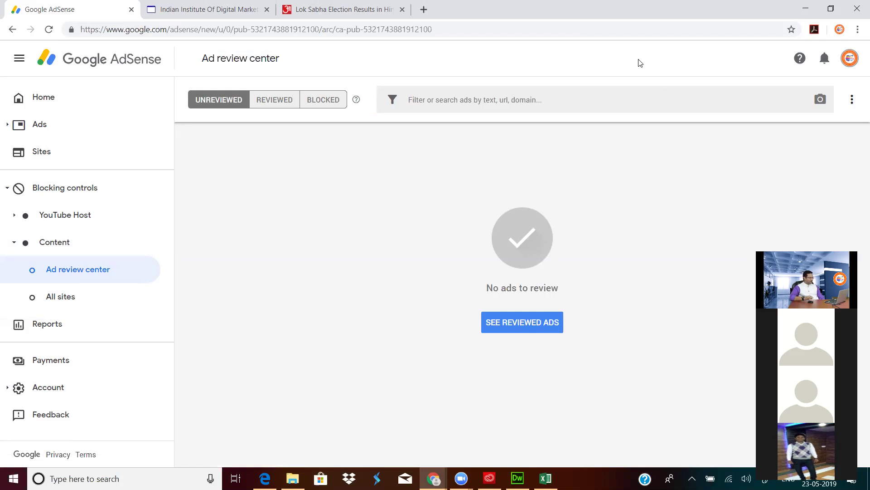
# - Return to the AdSense home page and look over the earnings, balance and Auto ads cards
pyautogui.click(73, 60)
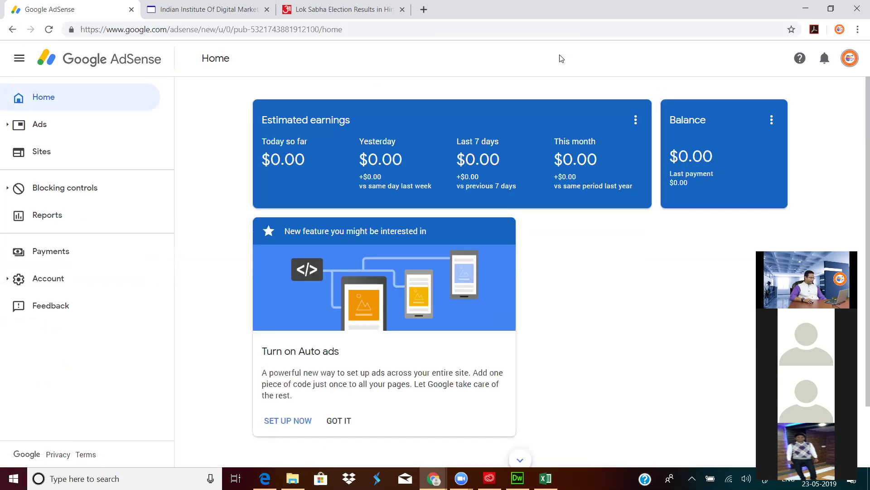
pyautogui.click(337, 420)
pyautogui.scroll(-2, 618, 328)
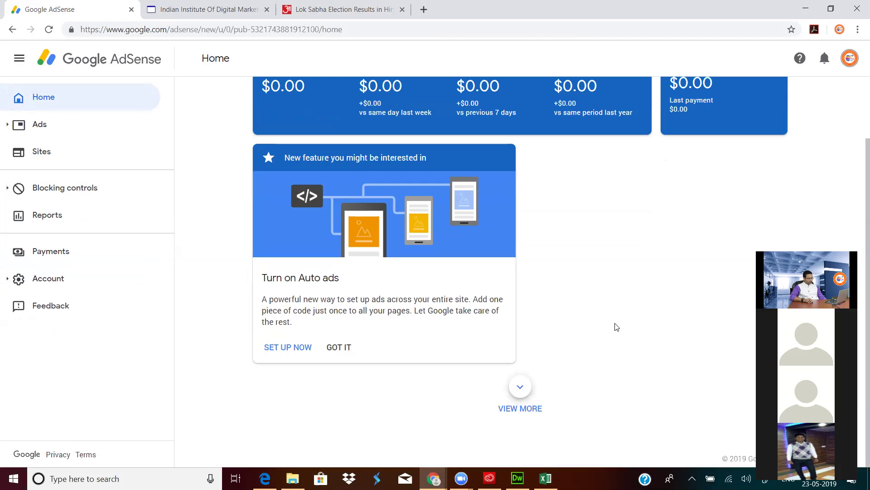
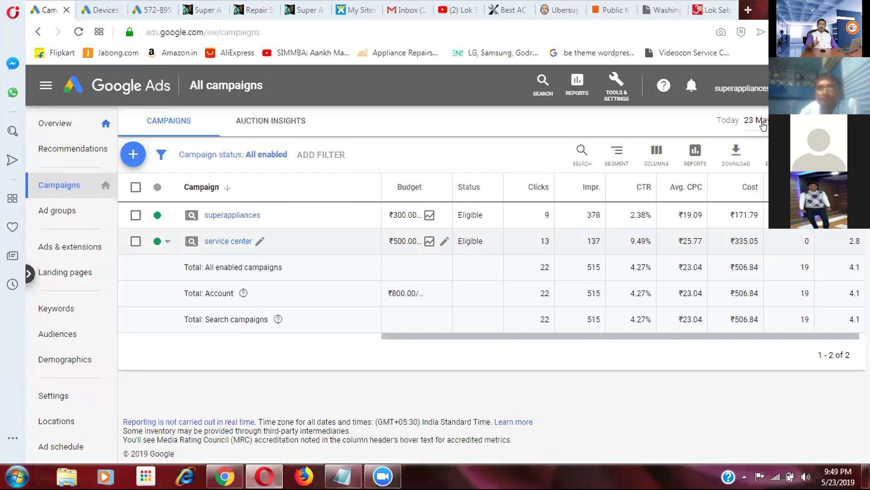
# - In Google Ads, reload the All campaigns overview and open the superappliances campaign's ad groups
pyautogui.click(77, 32)
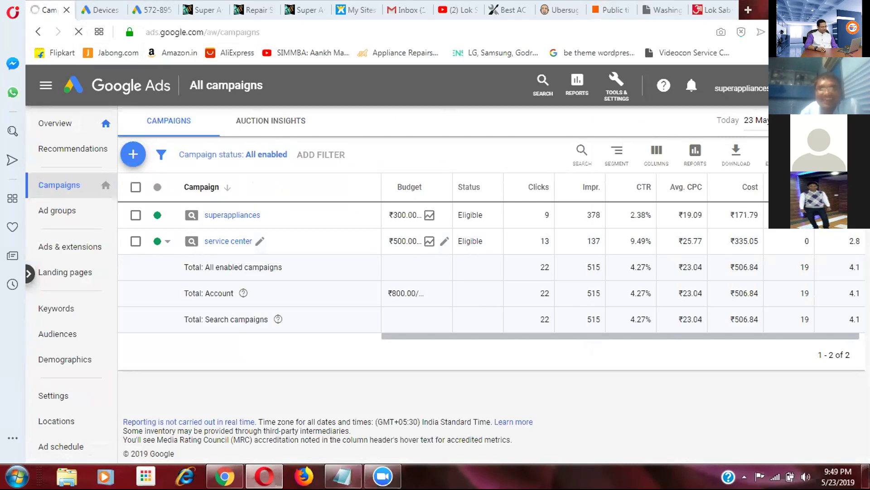
pyautogui.click(756, 120)
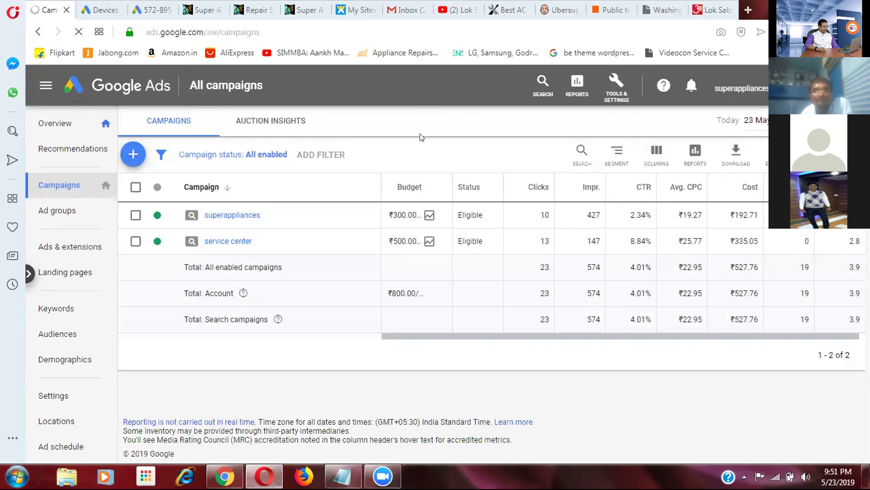
pyautogui.click(232, 216)
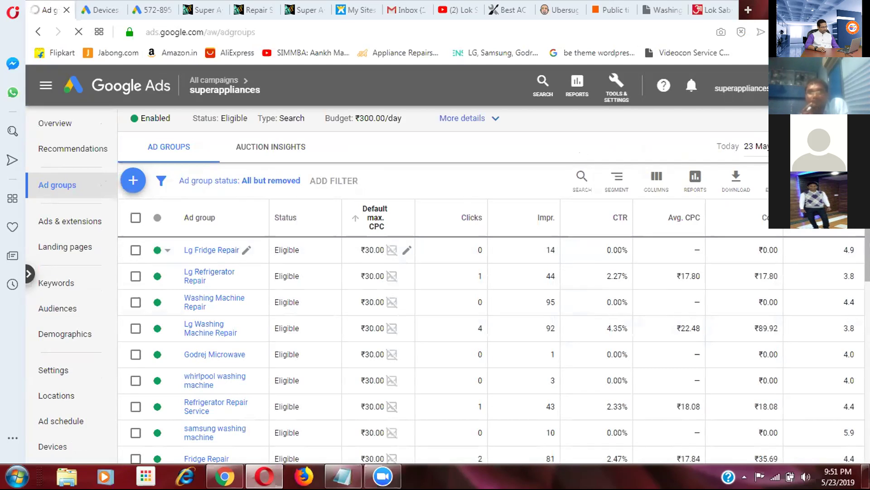
# - Show the superappliances ad group statistics for the single day 20 May 2019
pyautogui.click(752, 146)
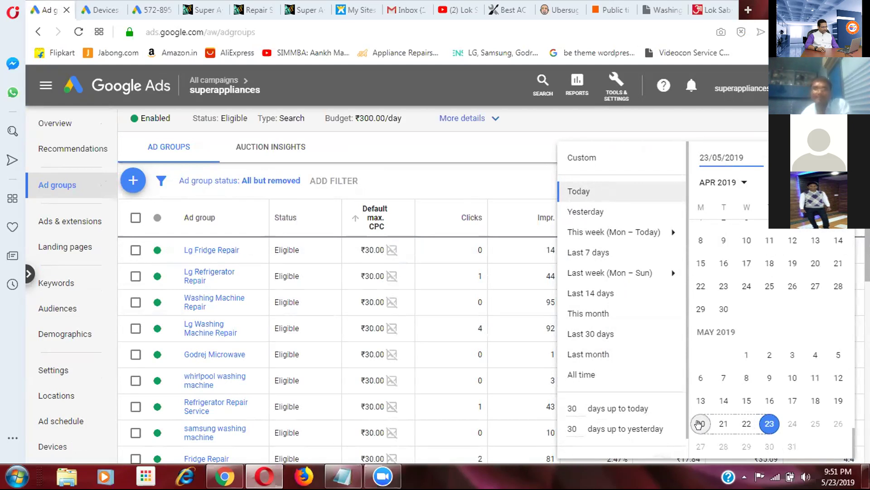
pyautogui.click(699, 423)
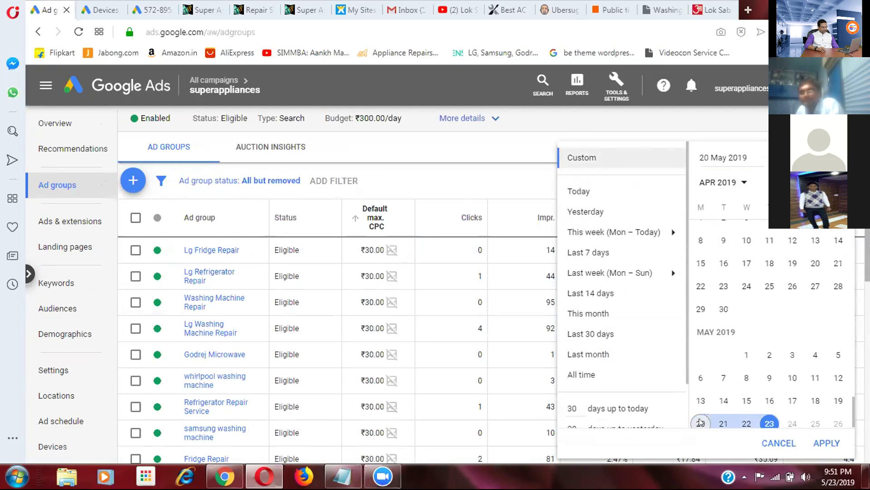
pyautogui.click(699, 424)
pyautogui.click(705, 389)
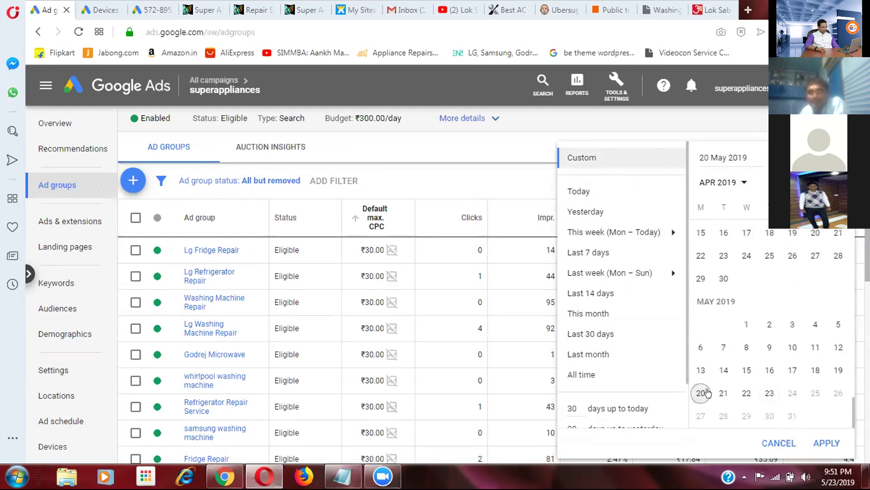
pyautogui.click(706, 388)
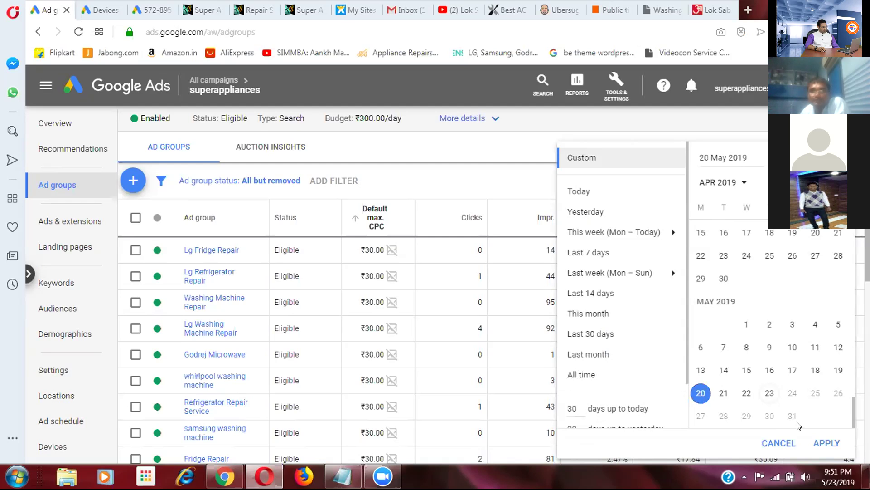
pyautogui.click(826, 442)
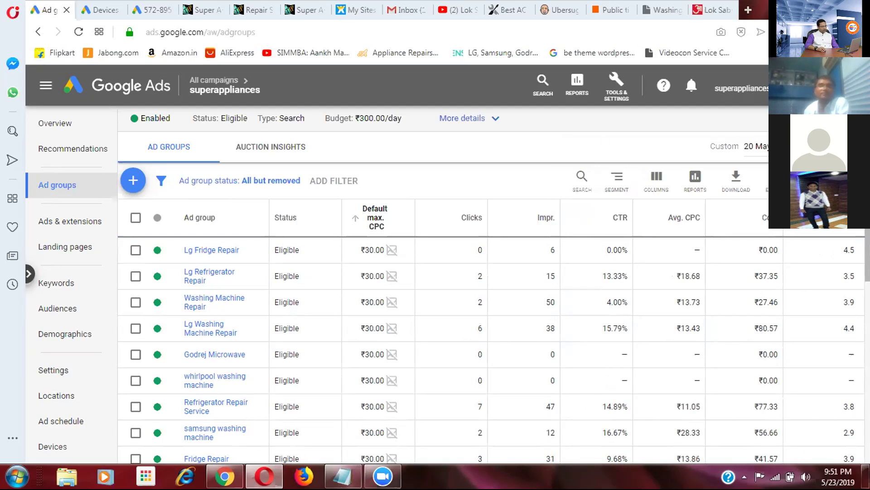
# - Show the superappliances ad group statistics for the single day 21 May 2019
pyautogui.click(756, 146)
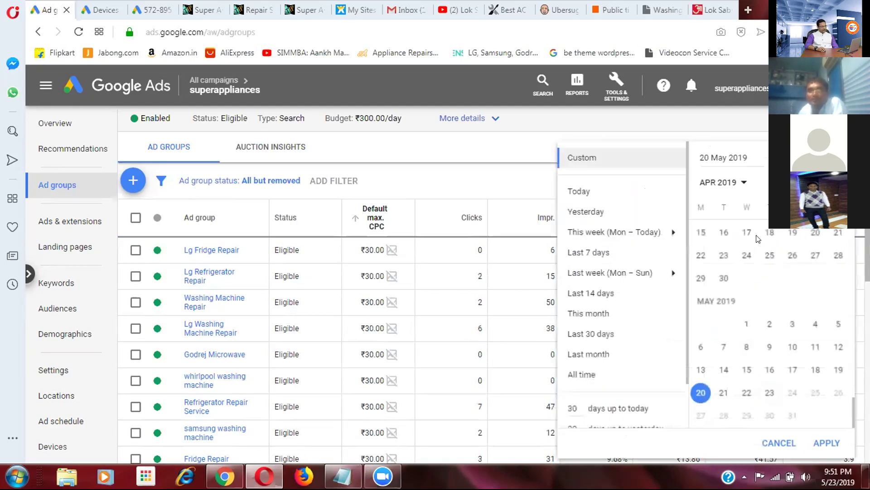
pyautogui.click(701, 394)
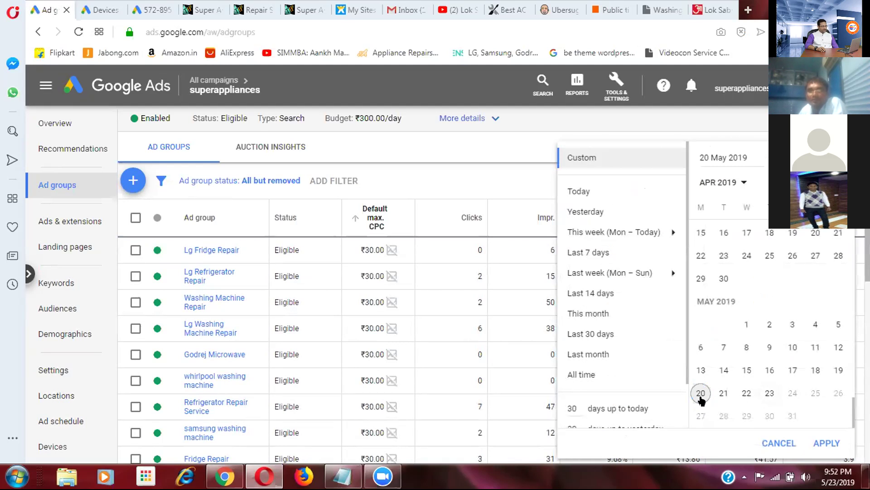
pyautogui.click(701, 394)
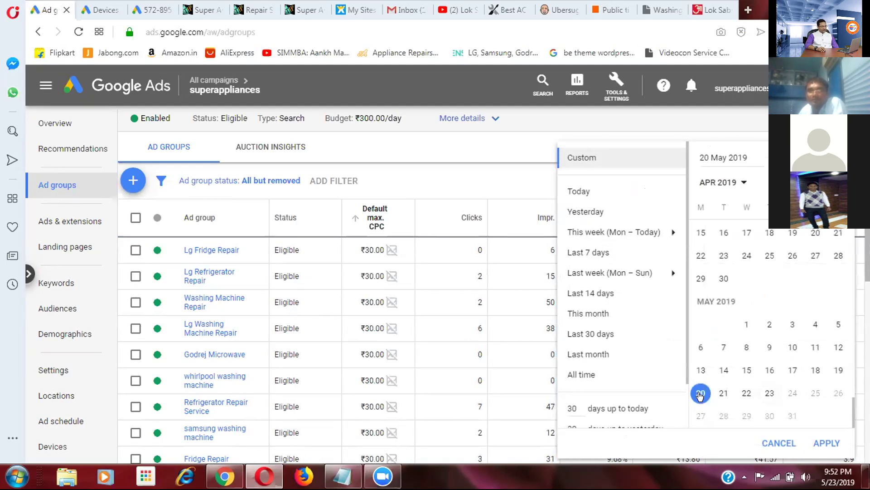
pyautogui.click(721, 393)
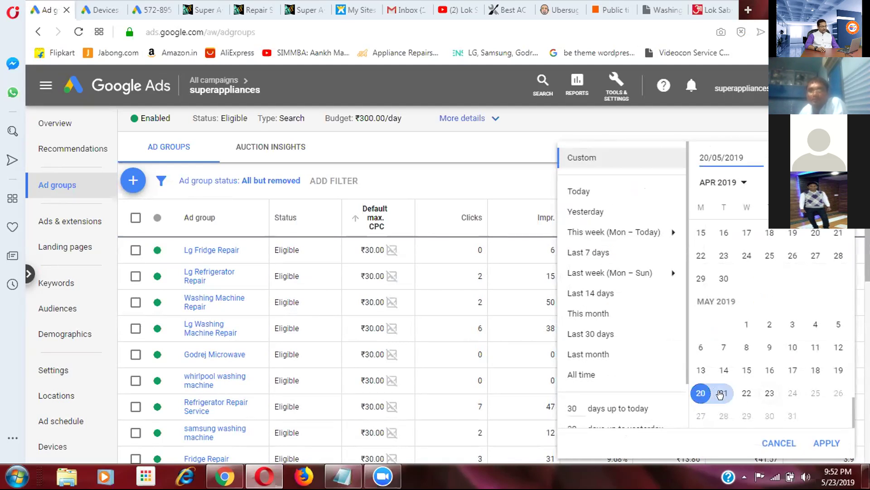
pyautogui.click(721, 394)
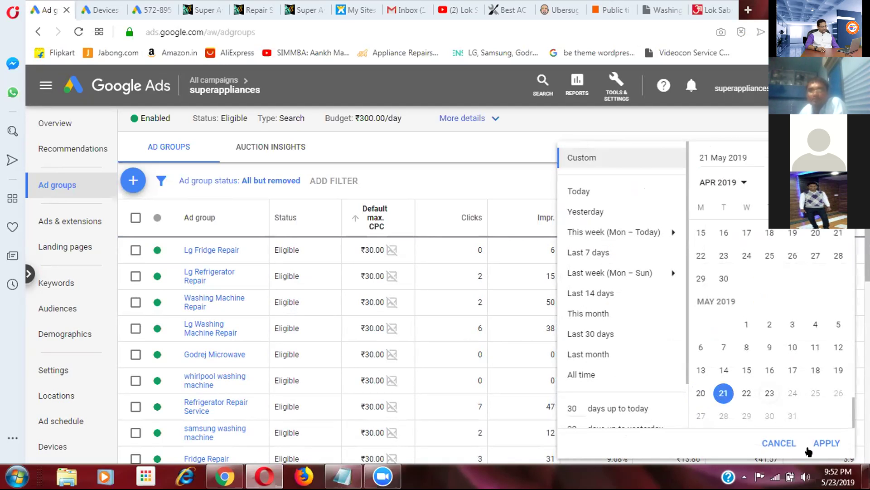
pyautogui.click(828, 443)
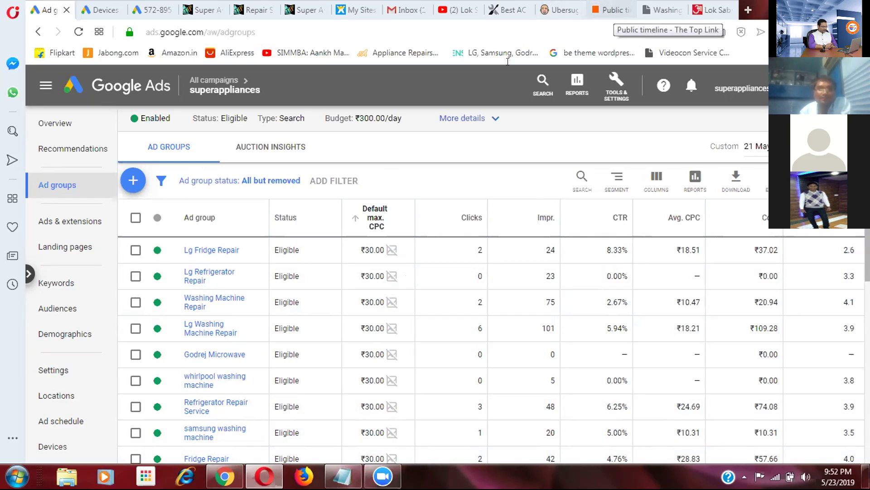
pyautogui.click(610, 10)
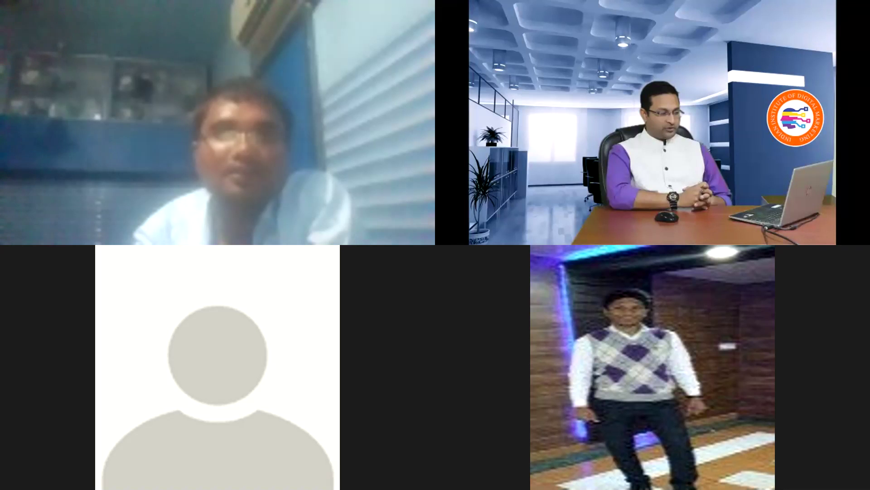